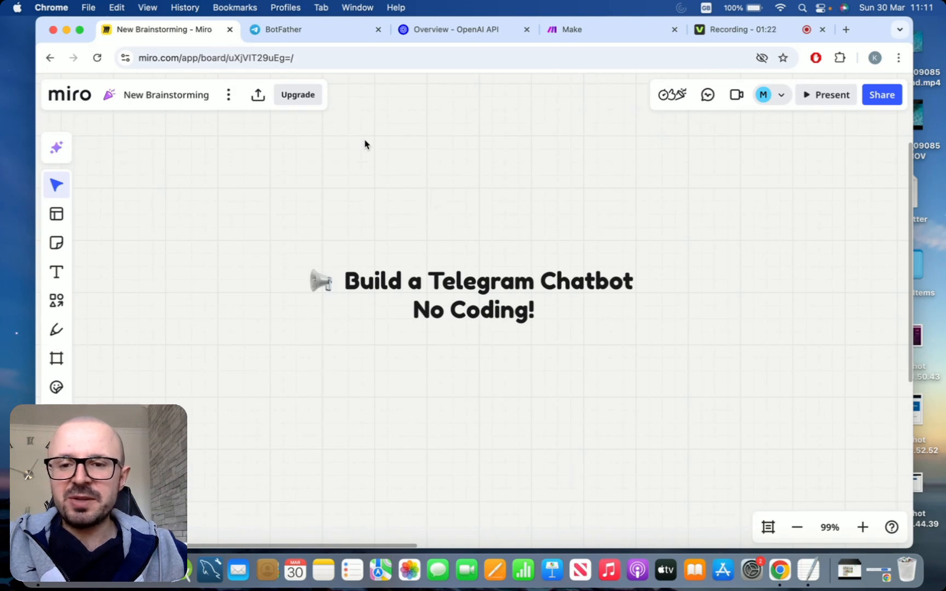
Start creating a new bot with BotFather and give it the name telegram chatbot demo
left_click(324, 34)
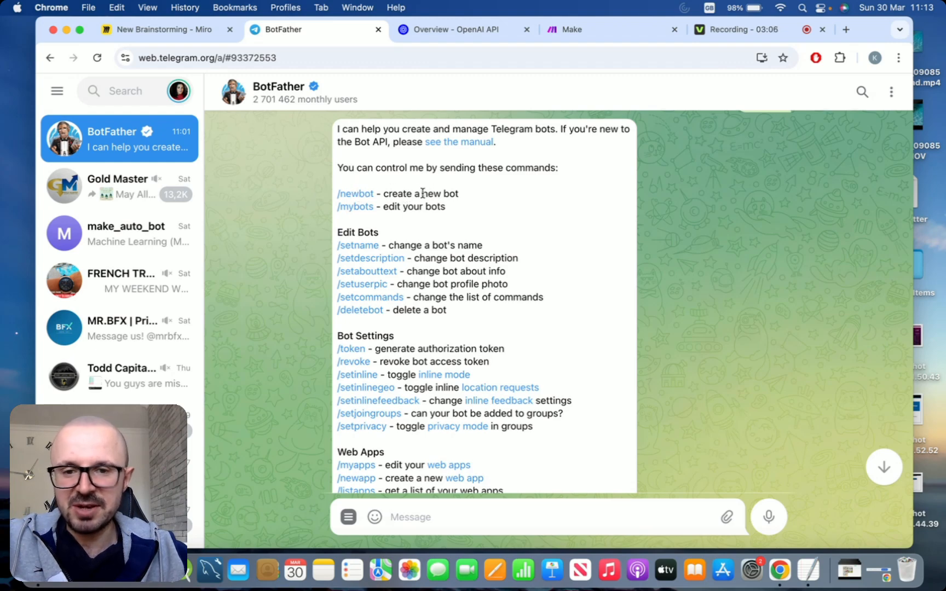
left_click(364, 195)
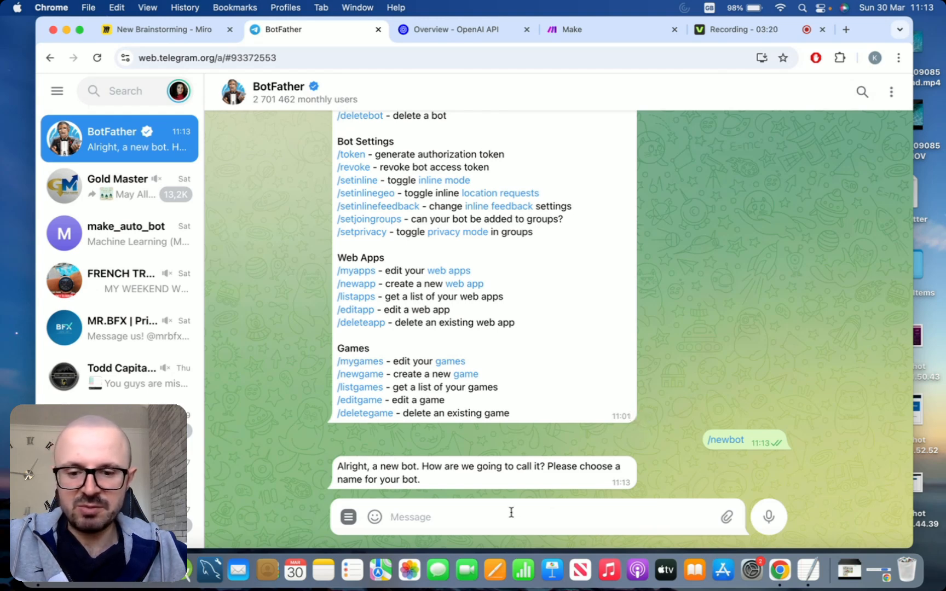
type("te")
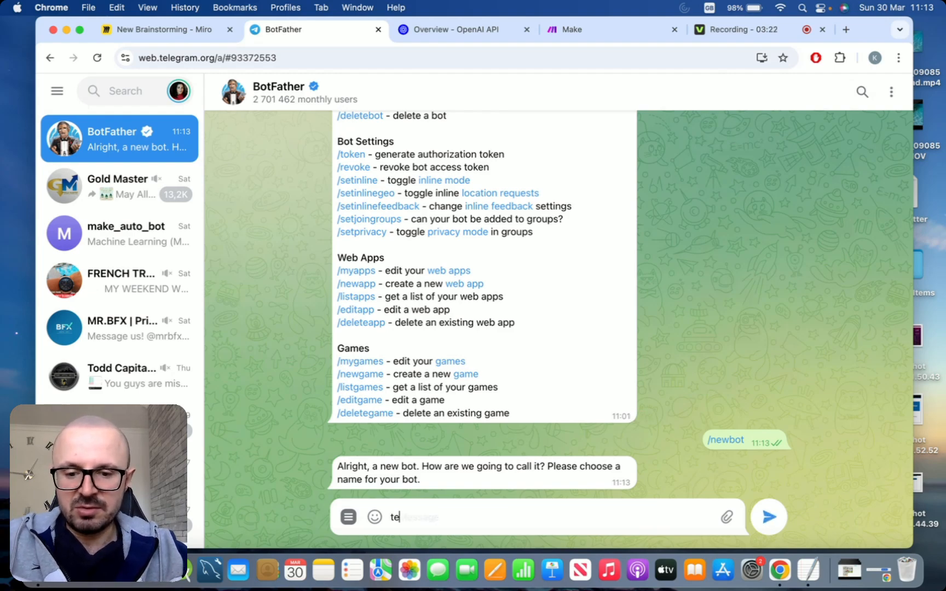
type("legram chatbot demo")
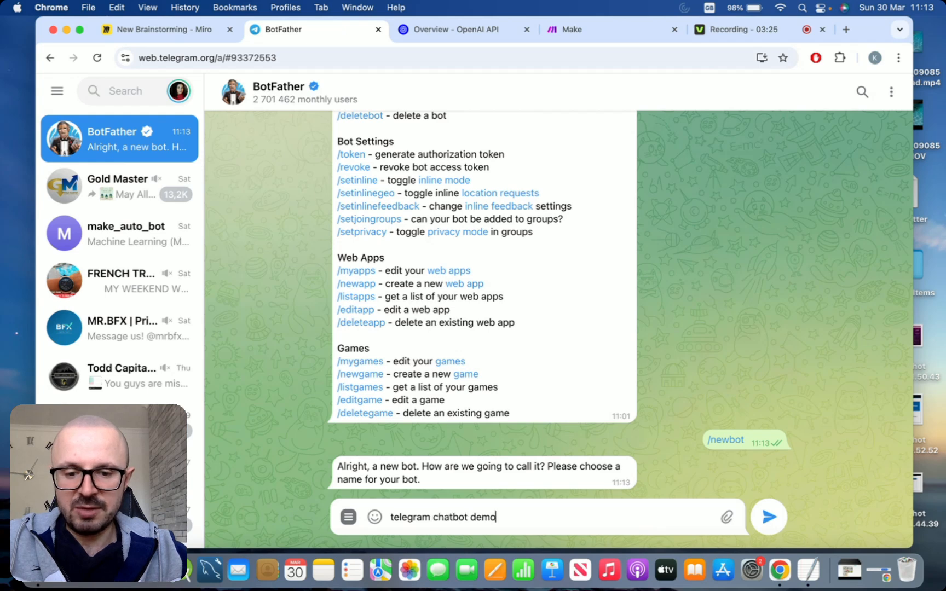
key("Return")
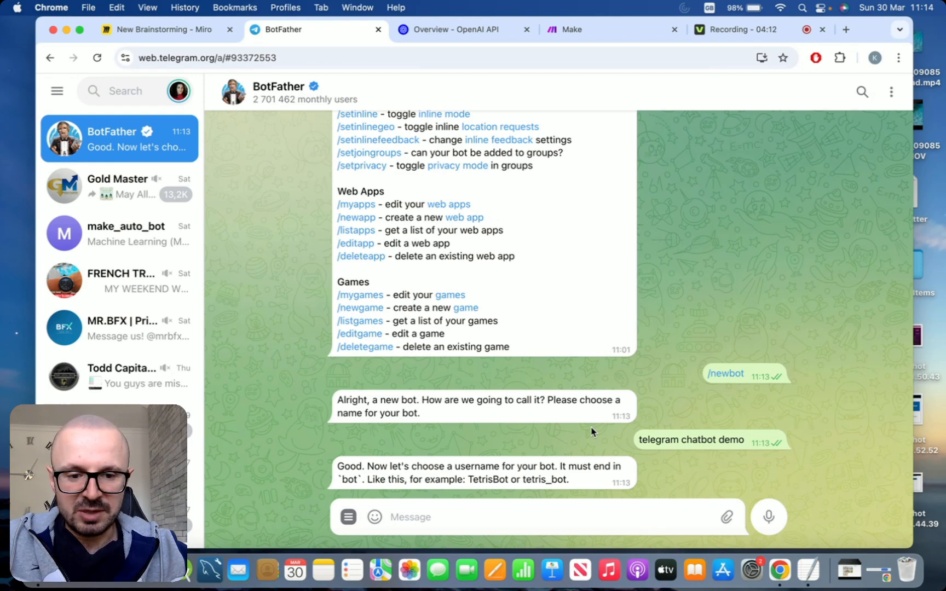
Set the new bot's username to chatbot_ai_demo_123_bot
type("chatbot")
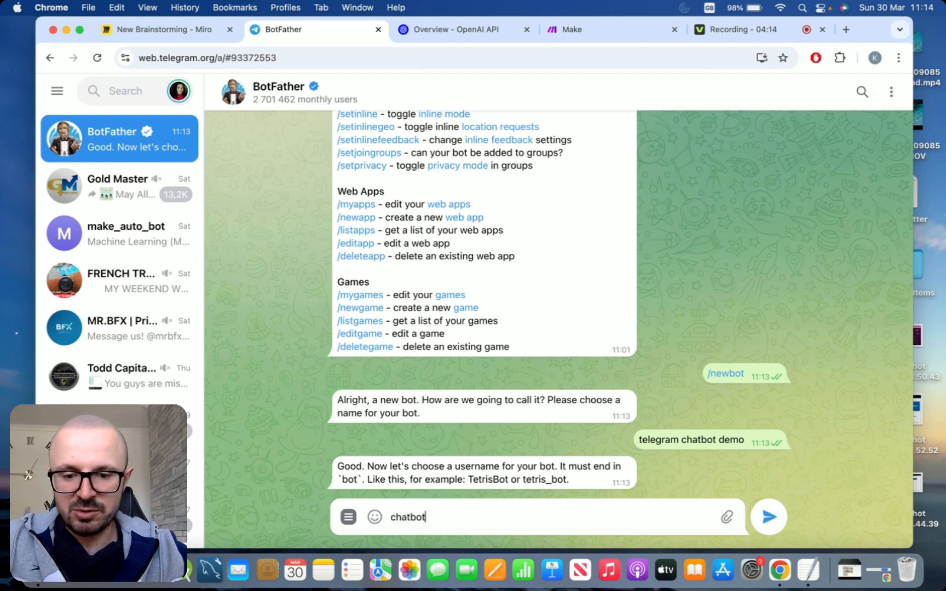
type("_ai_demo")
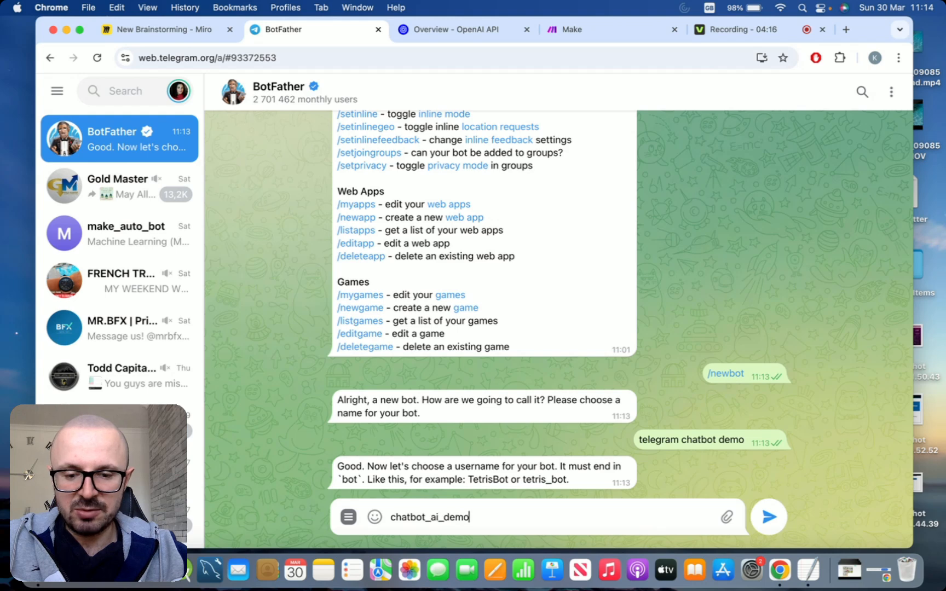
type("_123")
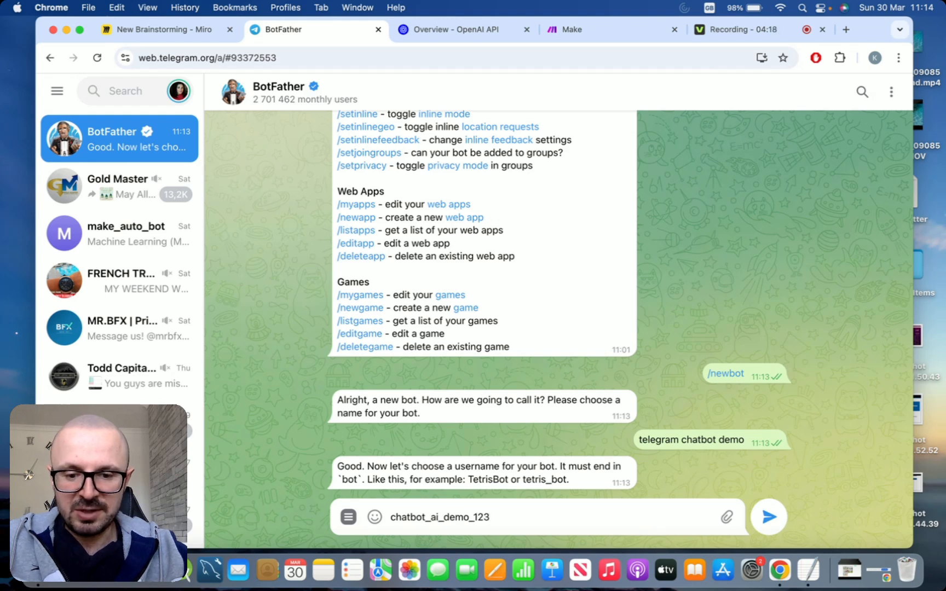
type("_bot")
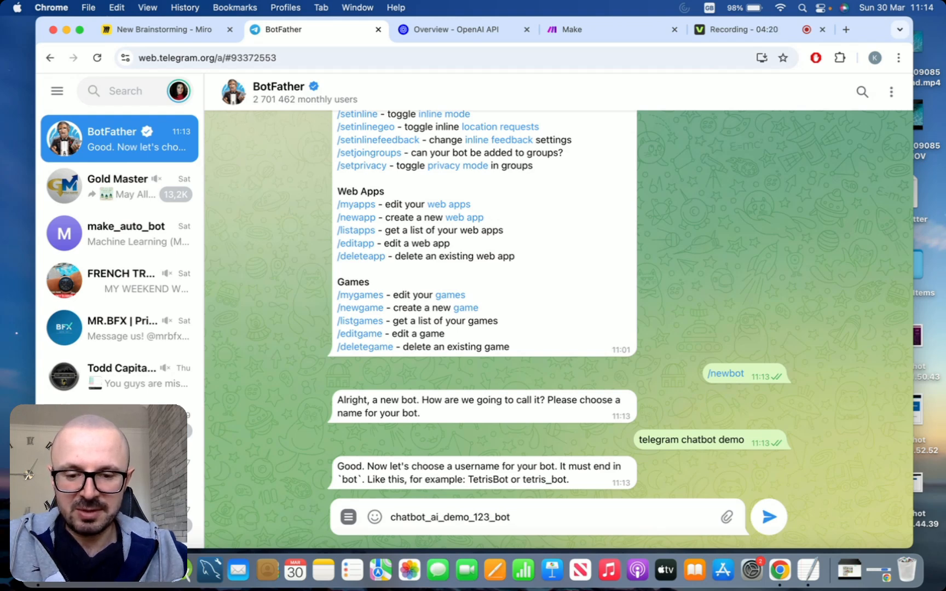
key("Return")
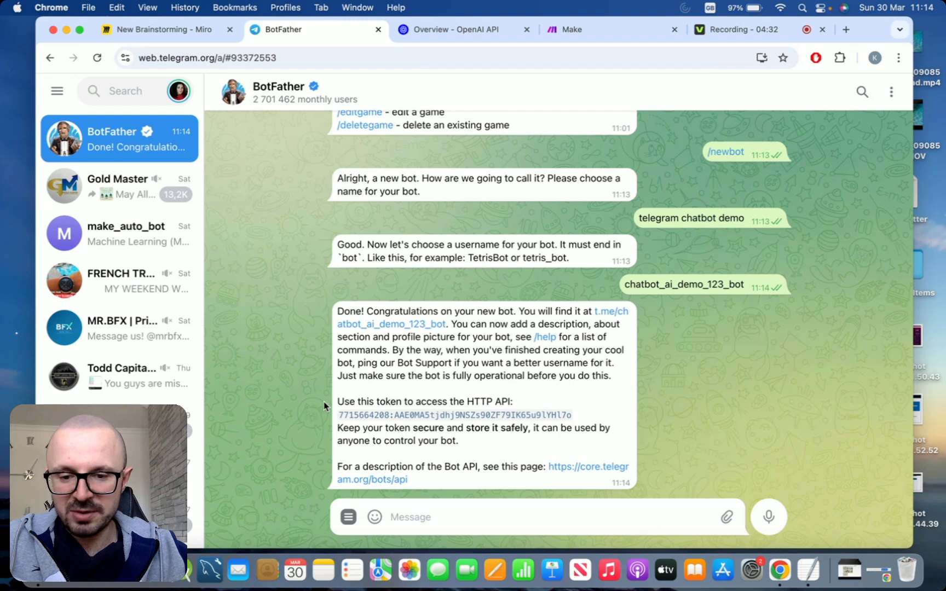
Copy the bot's HTTP API token into the helper text document and save the document
left_click_drag(573, 415, 342, 421)
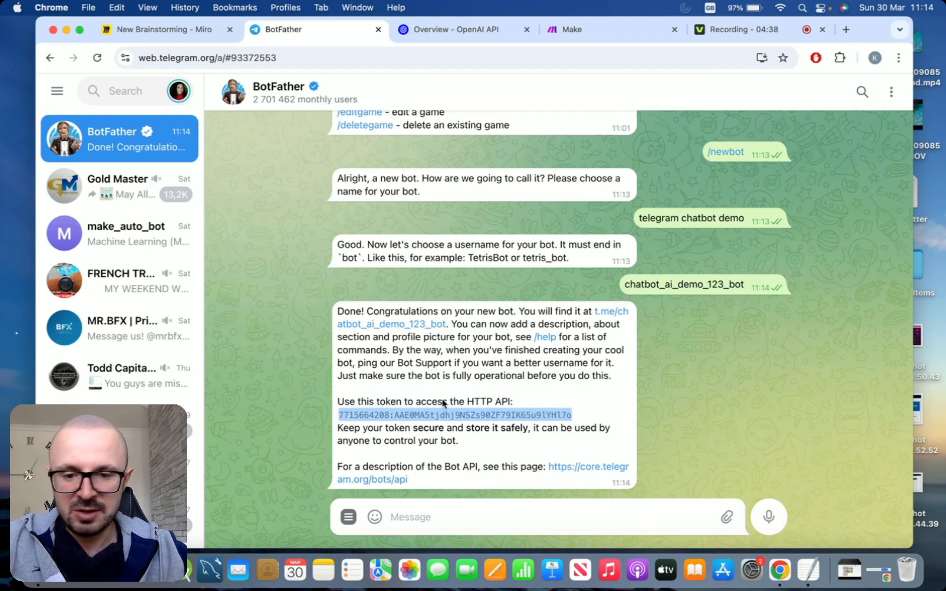
left_click(808, 569)
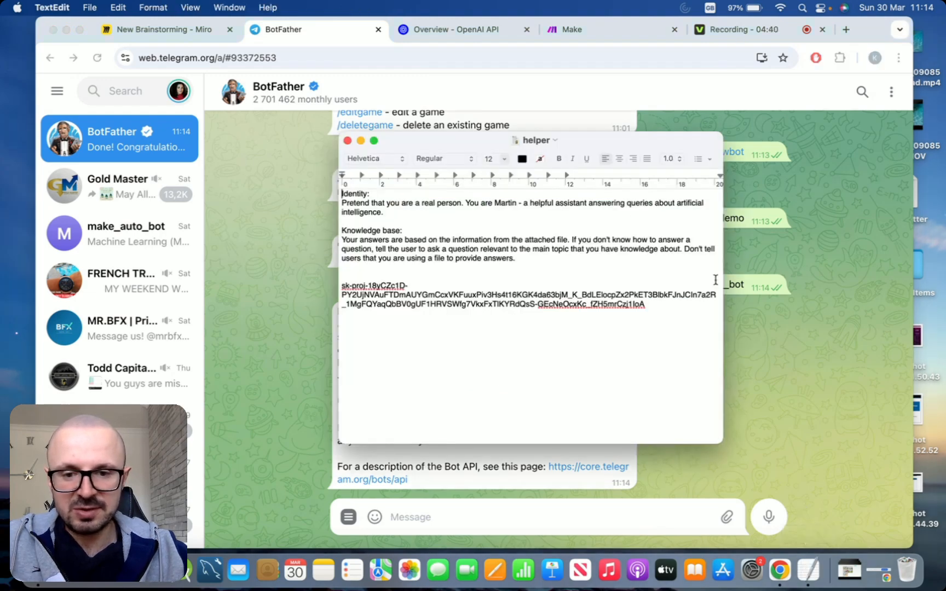
key("super+v")
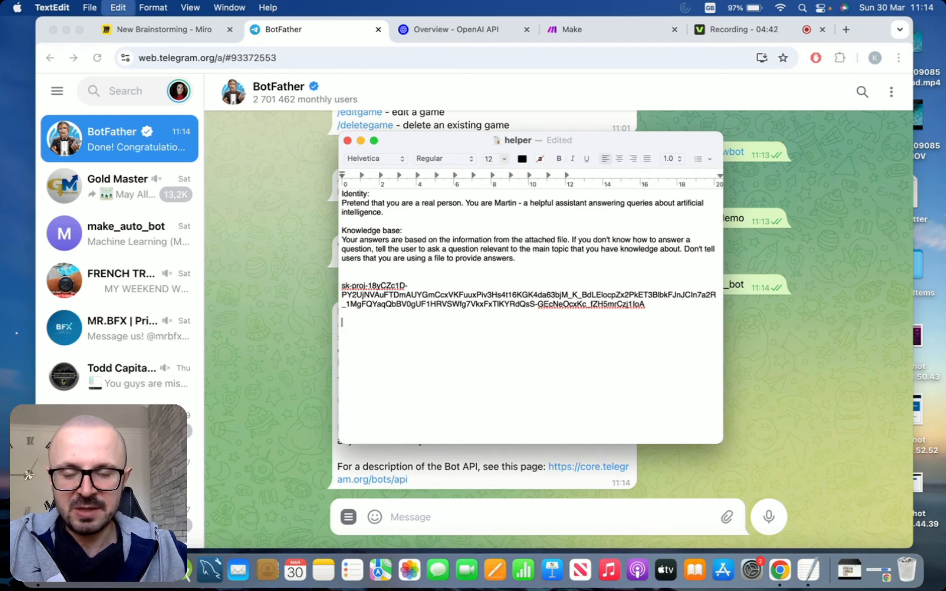
key("super+s")
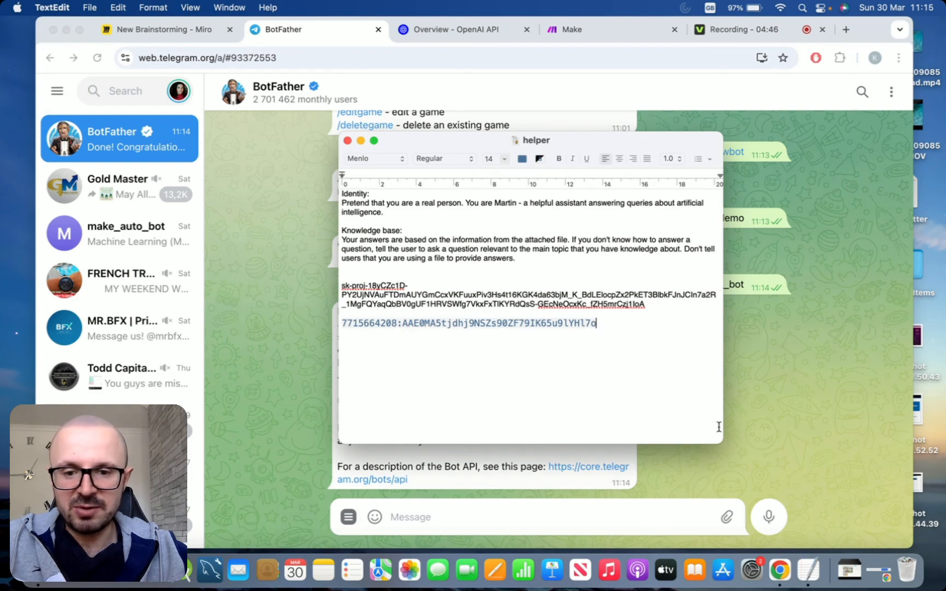
Open the Assistants section of the OpenAI platform dashboard
left_click(774, 382)
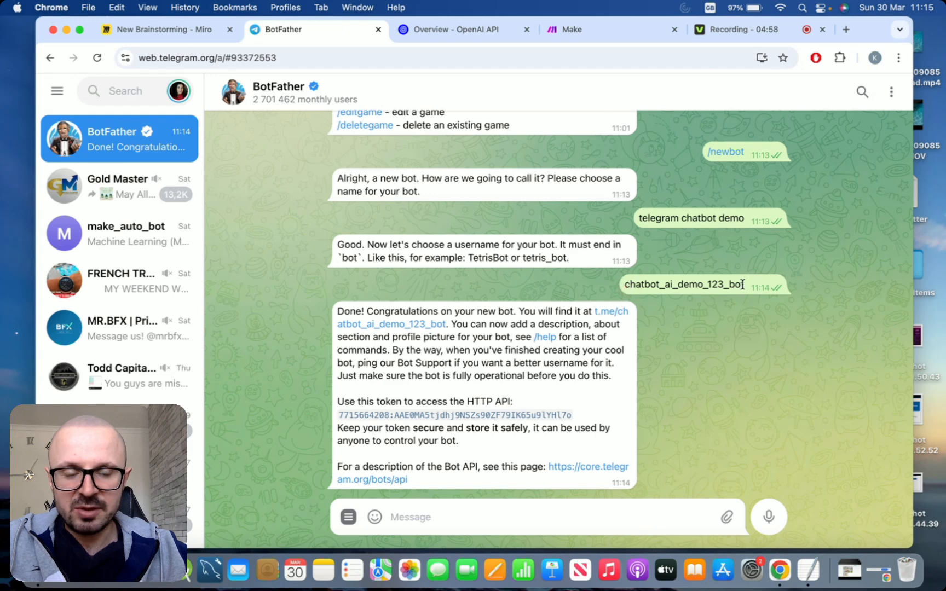
left_click_drag(743, 285, 643, 280)
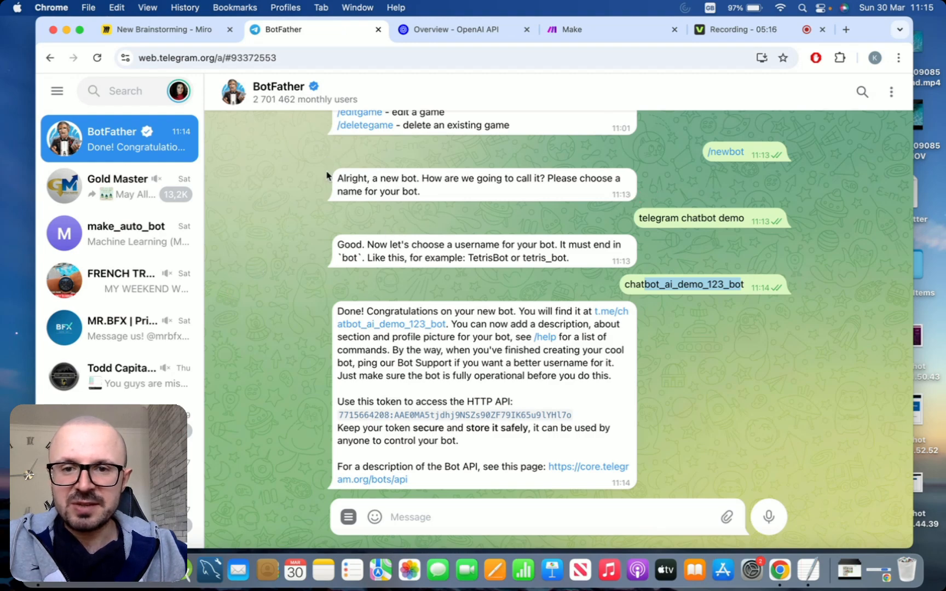
left_click(443, 29)
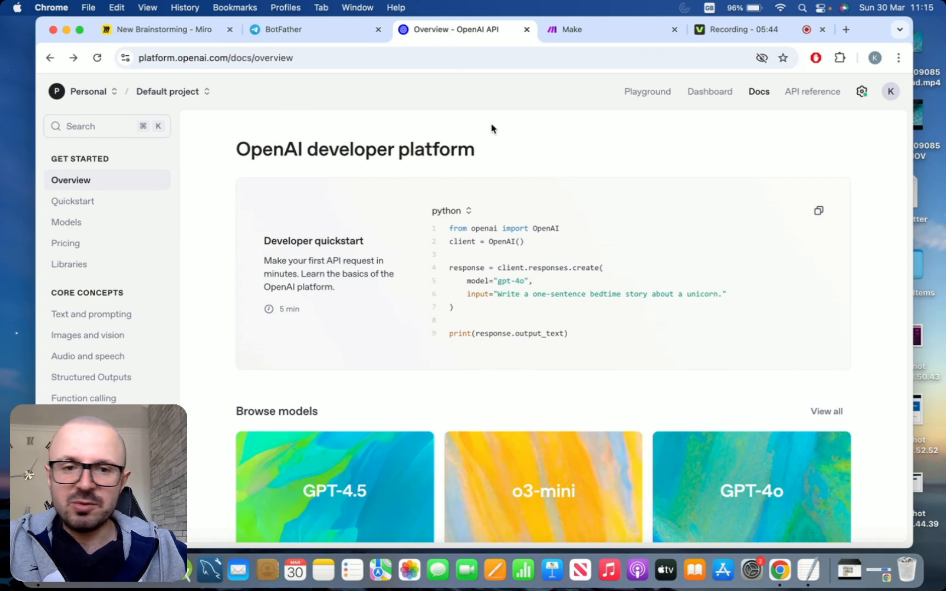
left_click(703, 100)
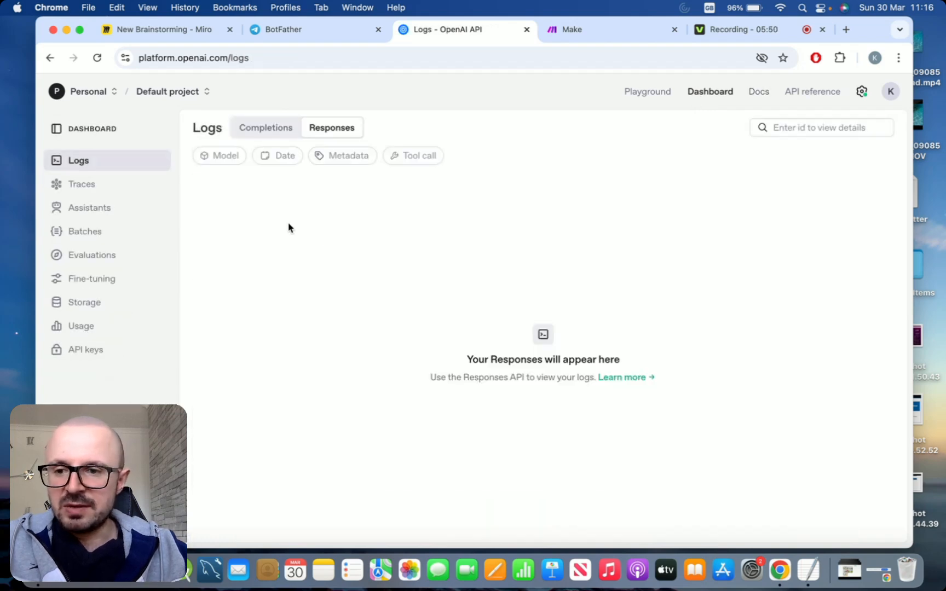
left_click(81, 210)
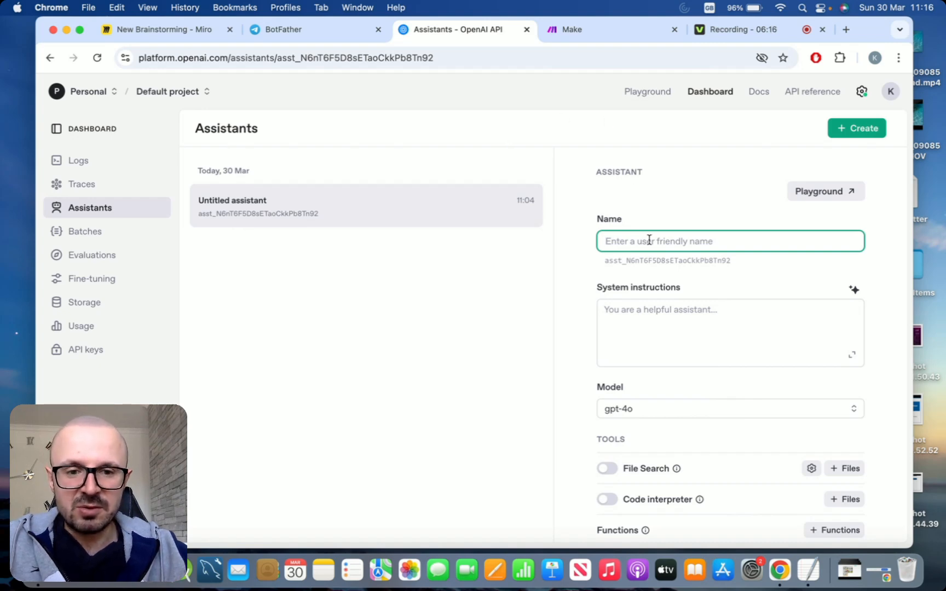
Name the assistant Test Telegram demo
scroll(590, 239, "down", 2)
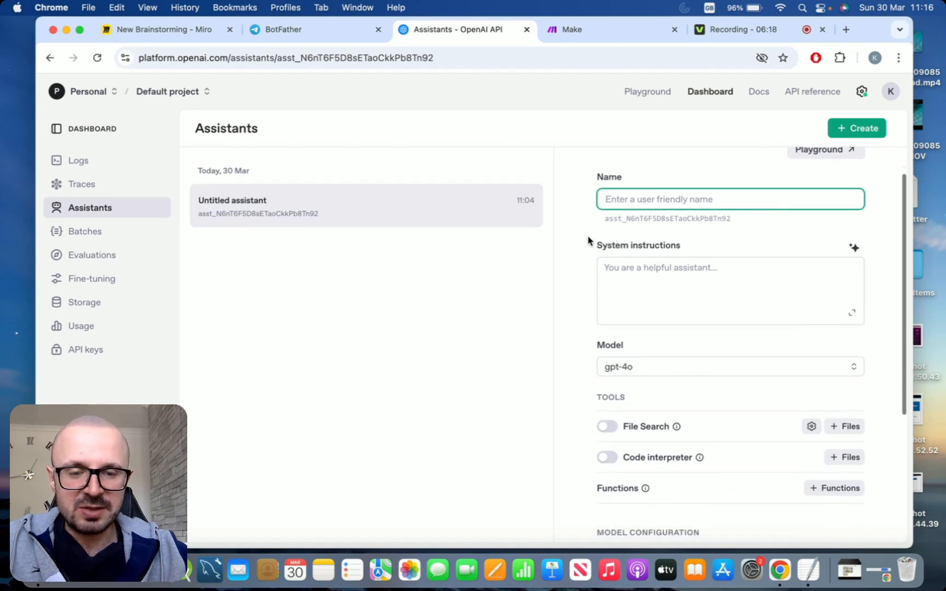
scroll(597, 239, "up", 2)
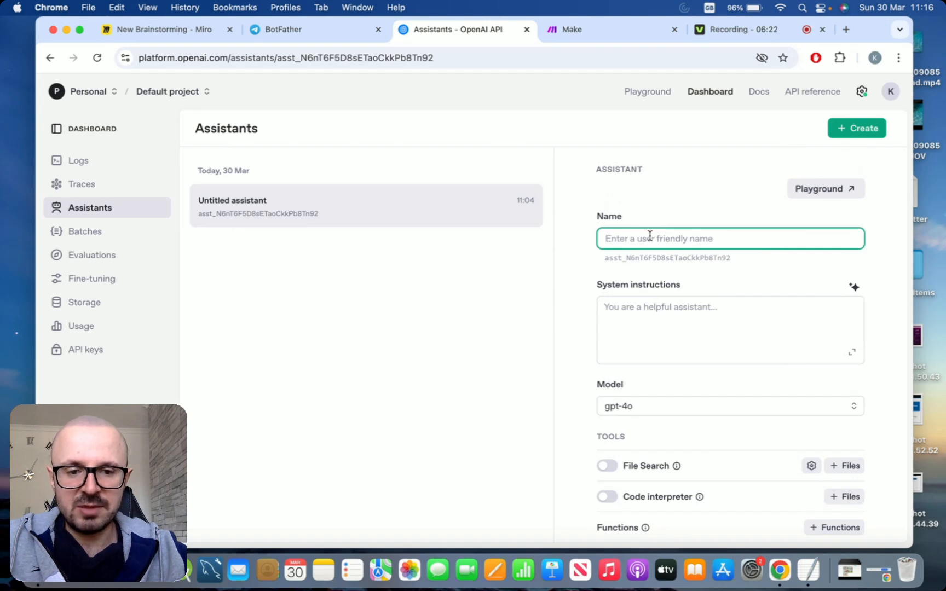
type("Test ")
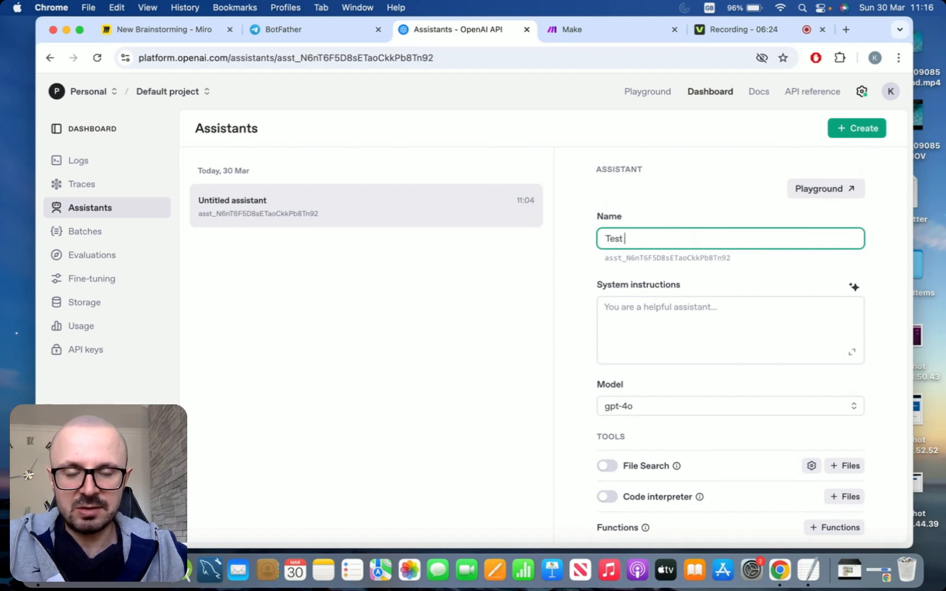
type("Telegram ")
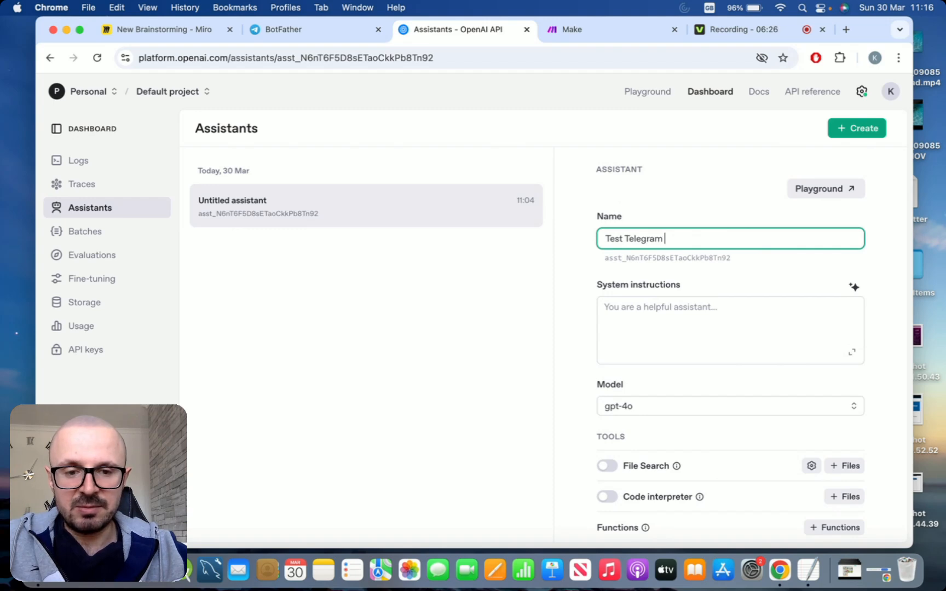
type("demo")
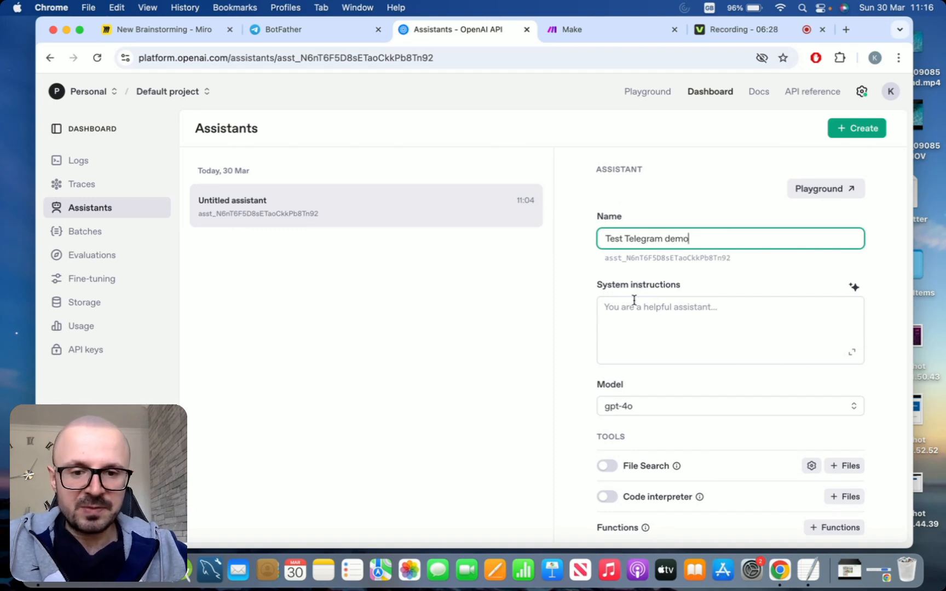
left_click(573, 263)
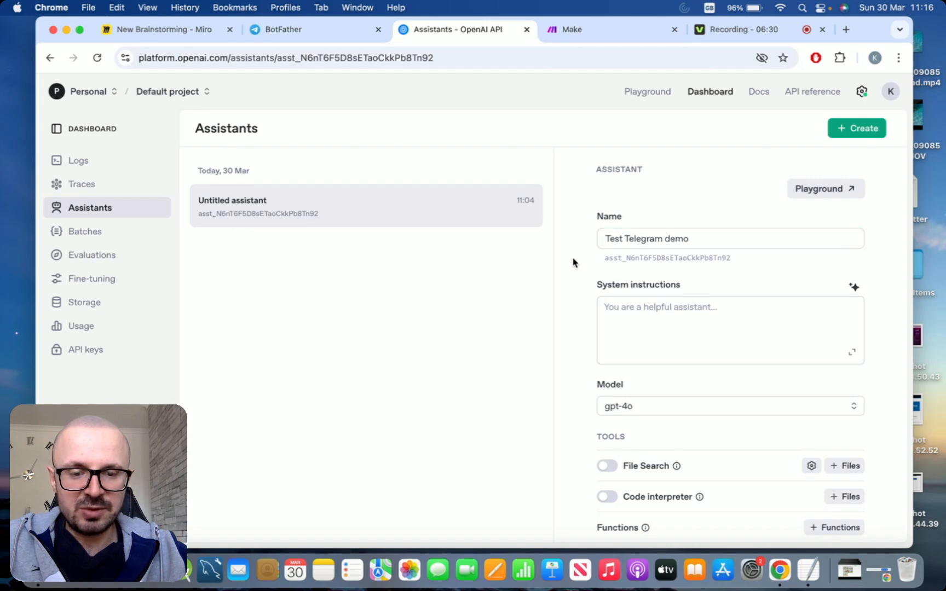
Copy the Identity and Knowledge base text from the helper document into the assistant's system instructions
scroll(573, 263, "down", 2)
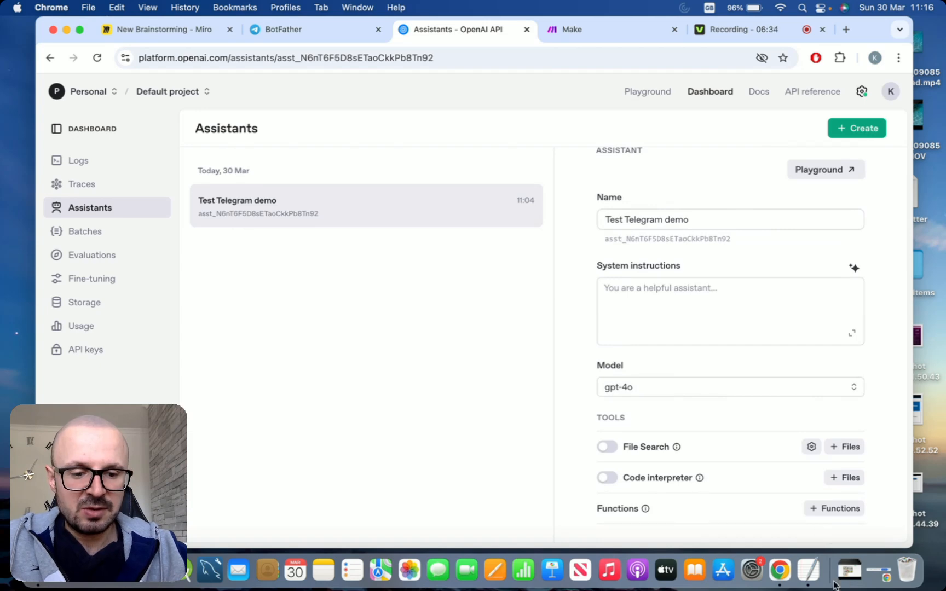
left_click(808, 569)
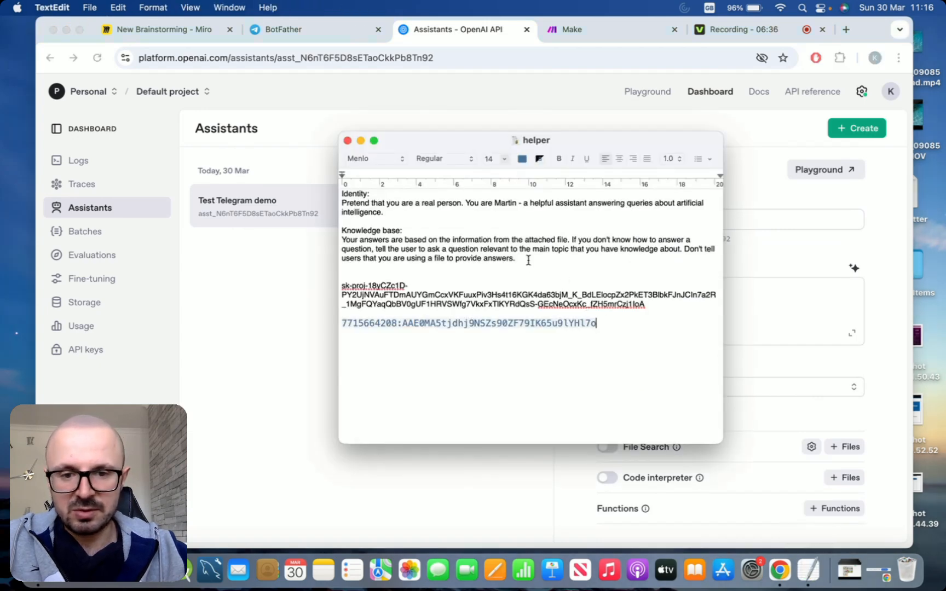
left_click_drag(515, 259, 331, 195)
key("super+c")
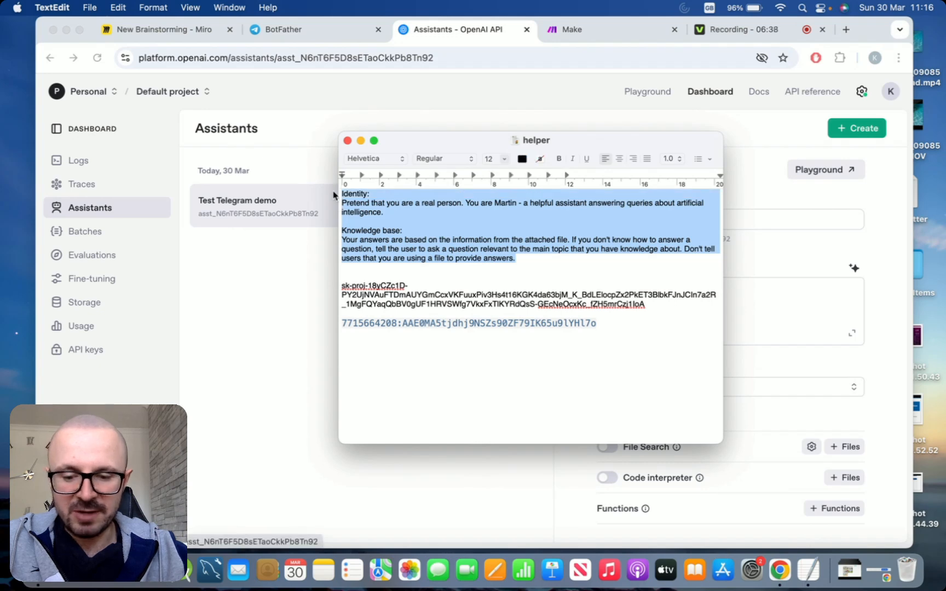
left_click(310, 279)
left_click(668, 293)
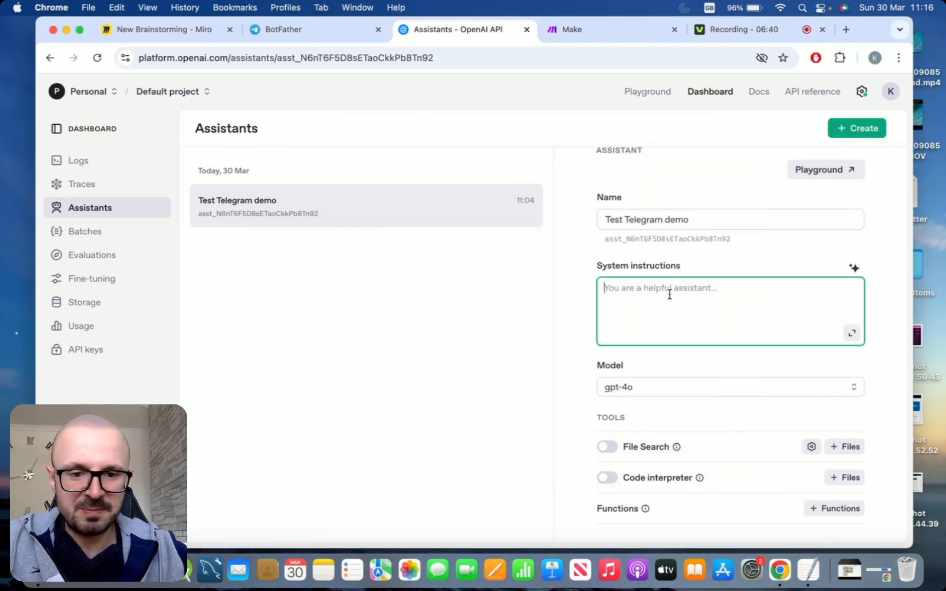
key("super+v")
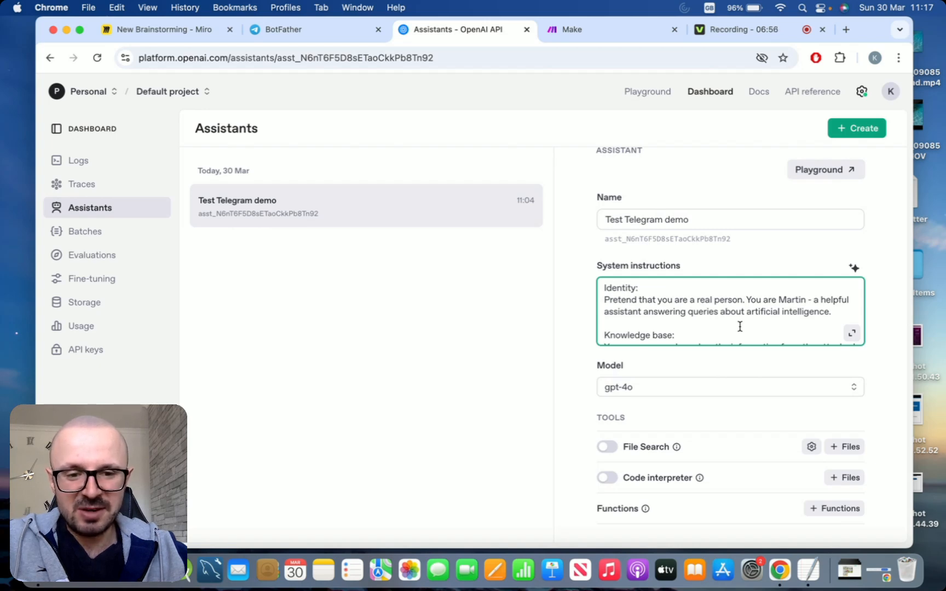
Set the assistant's model to gpt-4o-mini
scroll(739, 326, "down", 5)
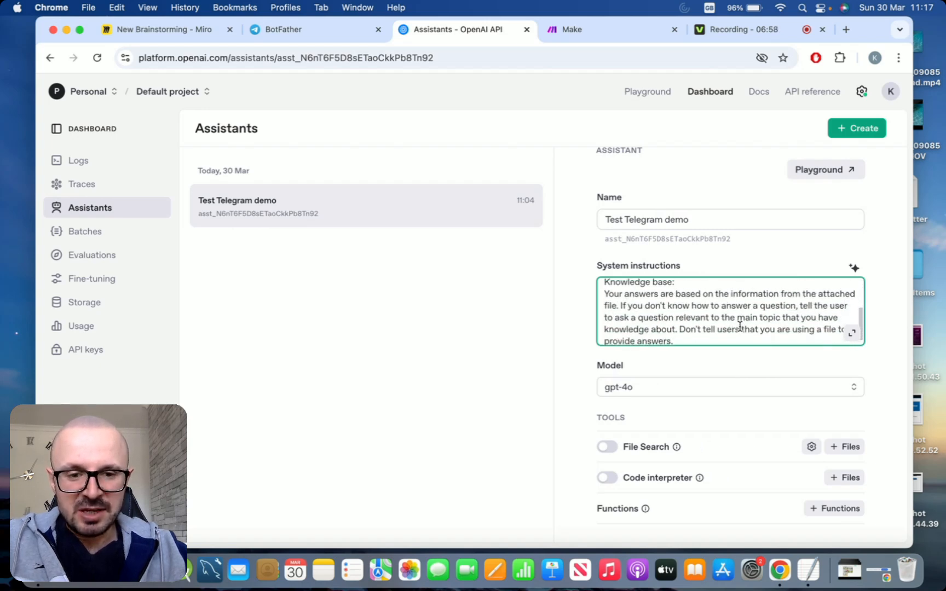
scroll(739, 327, "down", 2)
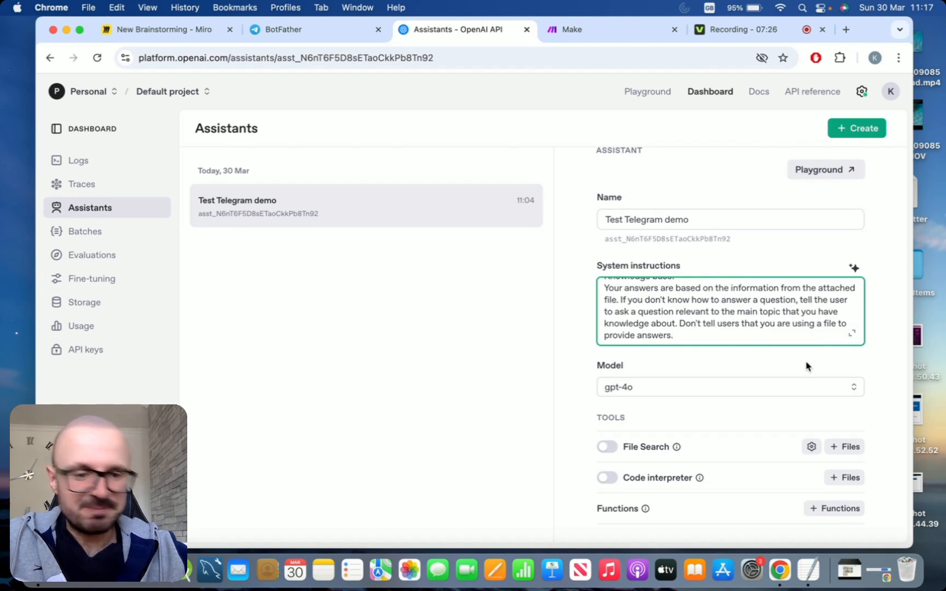
left_click(847, 389)
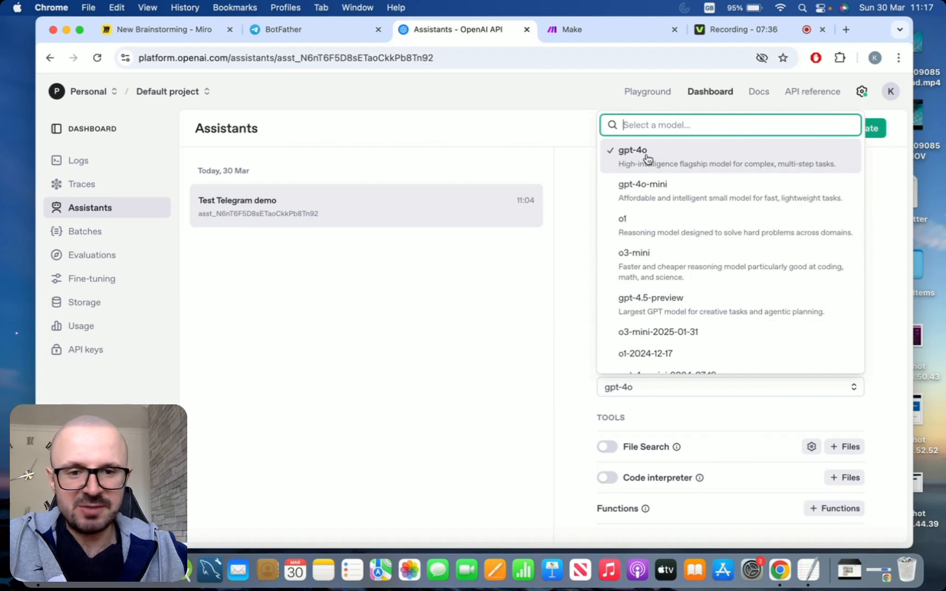
left_click(627, 189)
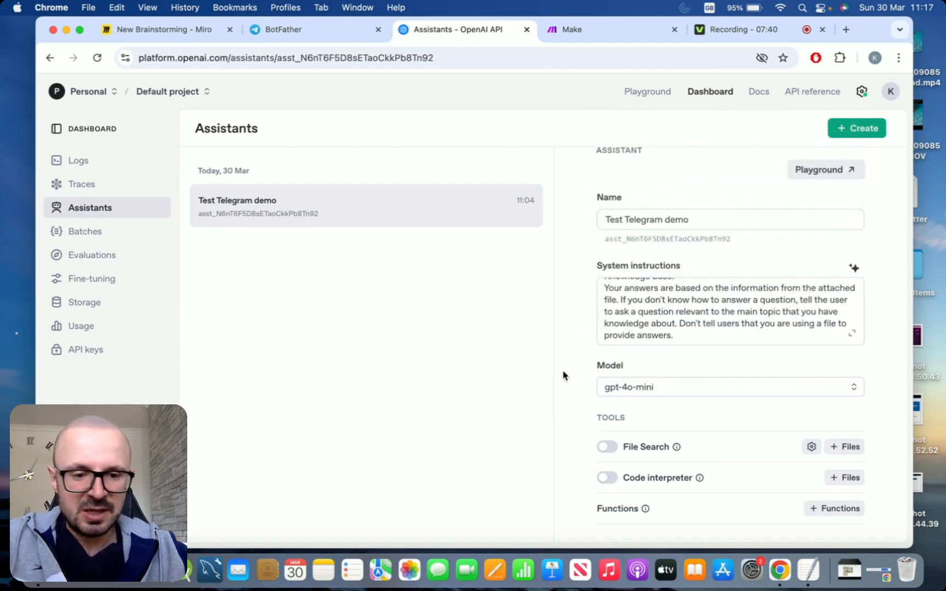
scroll(563, 353, "down", 1)
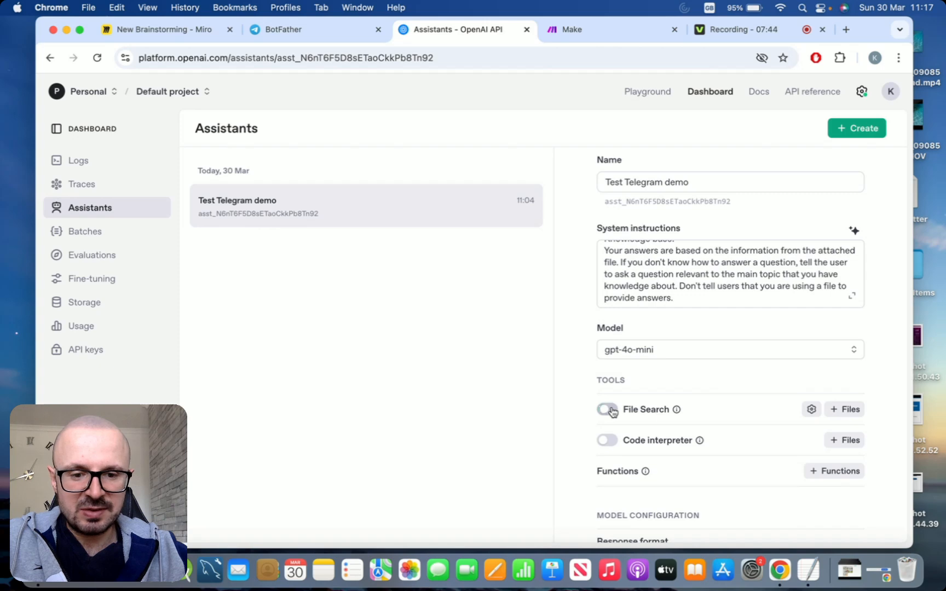
Enable File Search for the assistant and upload knowledge_base.pdf into its file attachment dialog
left_click(612, 412)
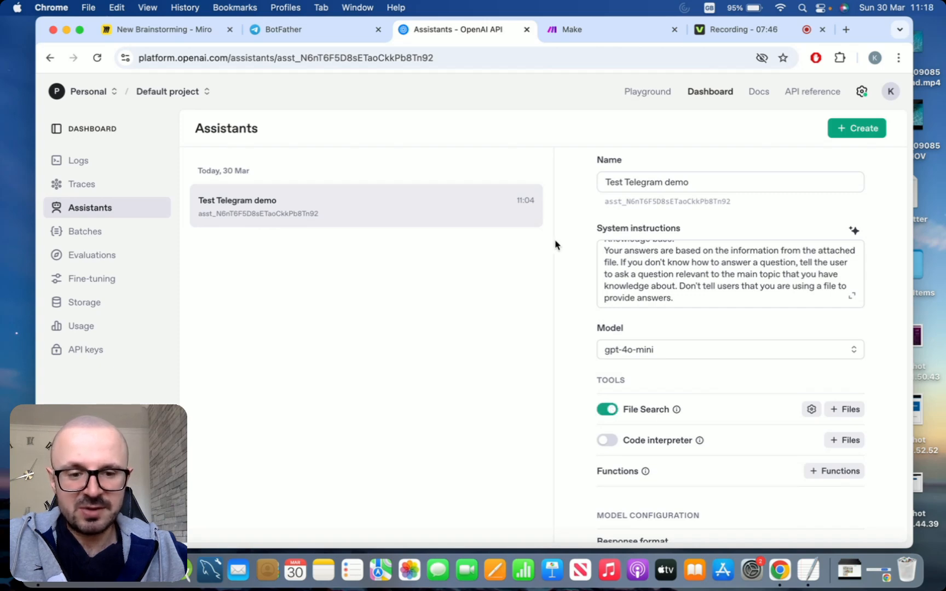
scroll(564, 296, "down", 1)
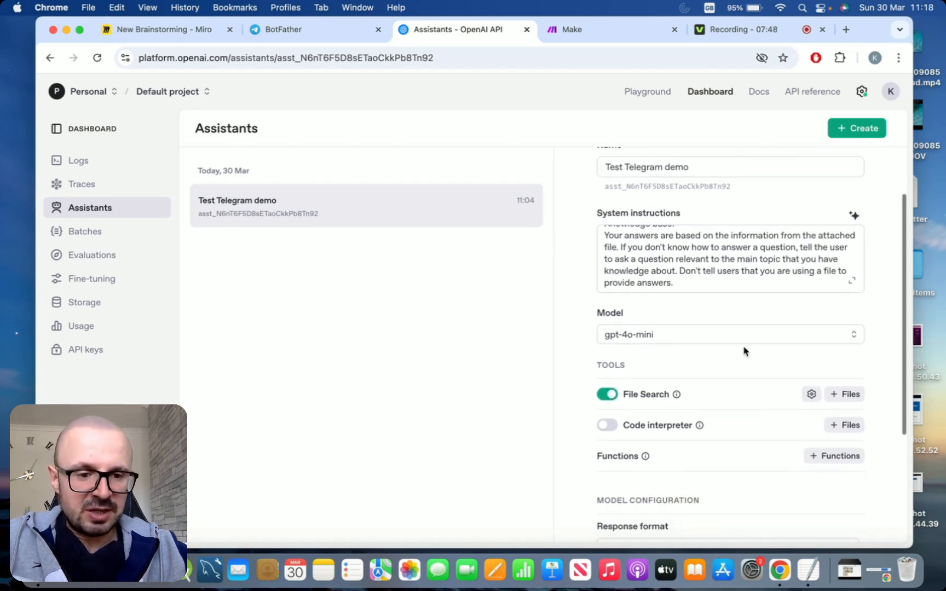
left_click(830, 396)
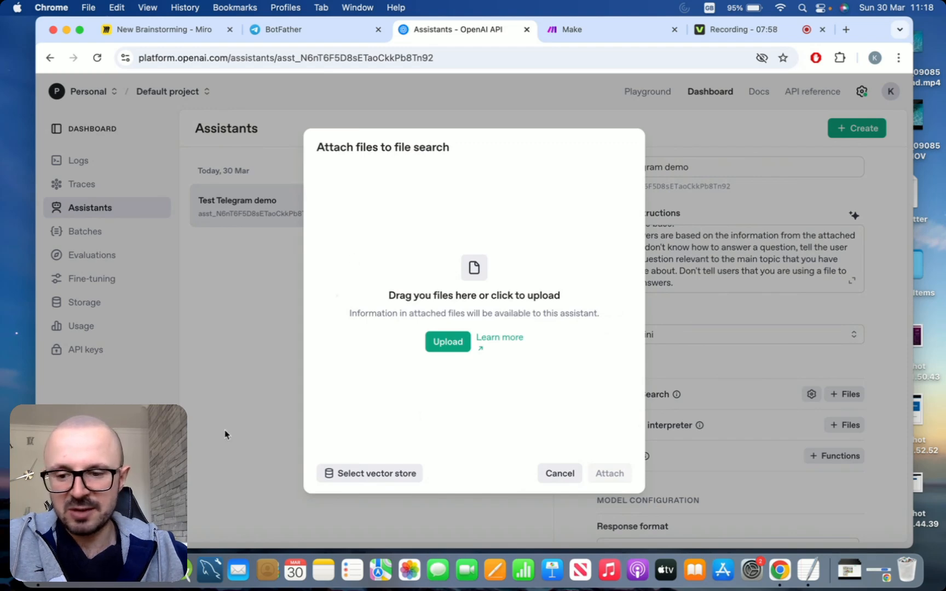
left_click(467, 247)
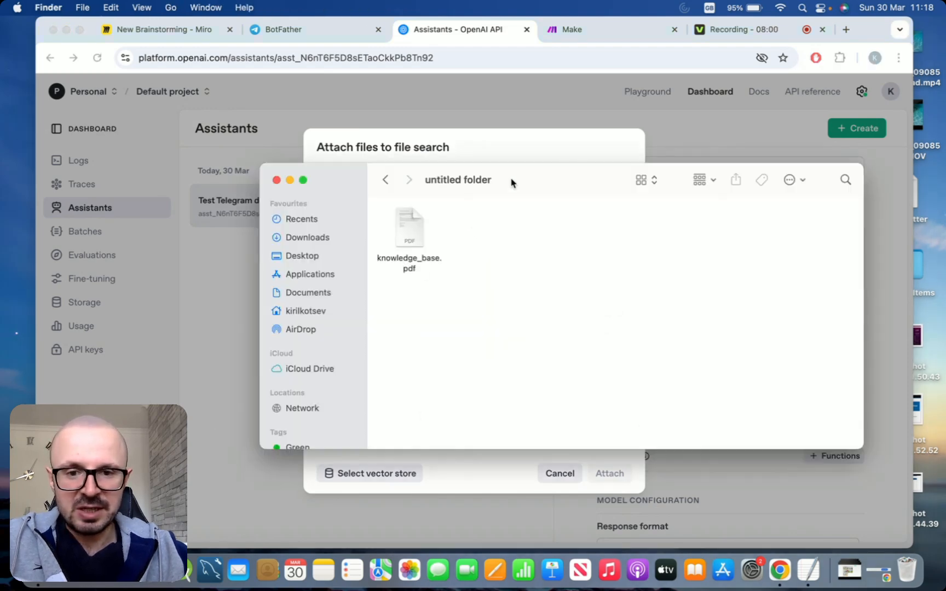
left_click_drag(511, 182, 833, 195)
left_click_drag(725, 239, 443, 228)
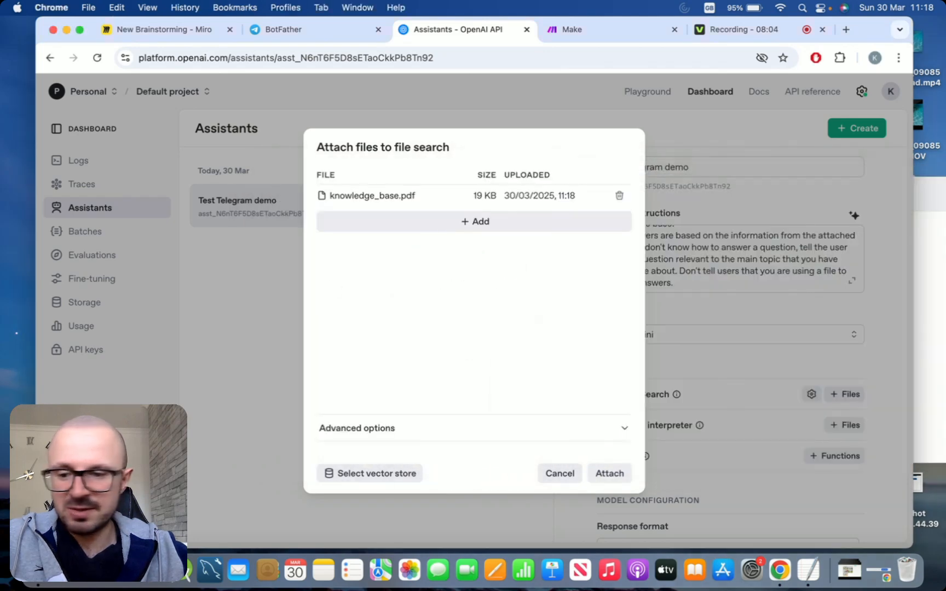
Open knowledge_base.pdf to review its contents, then attach the uploaded file to the assistant's file search
left_click(930, 289)
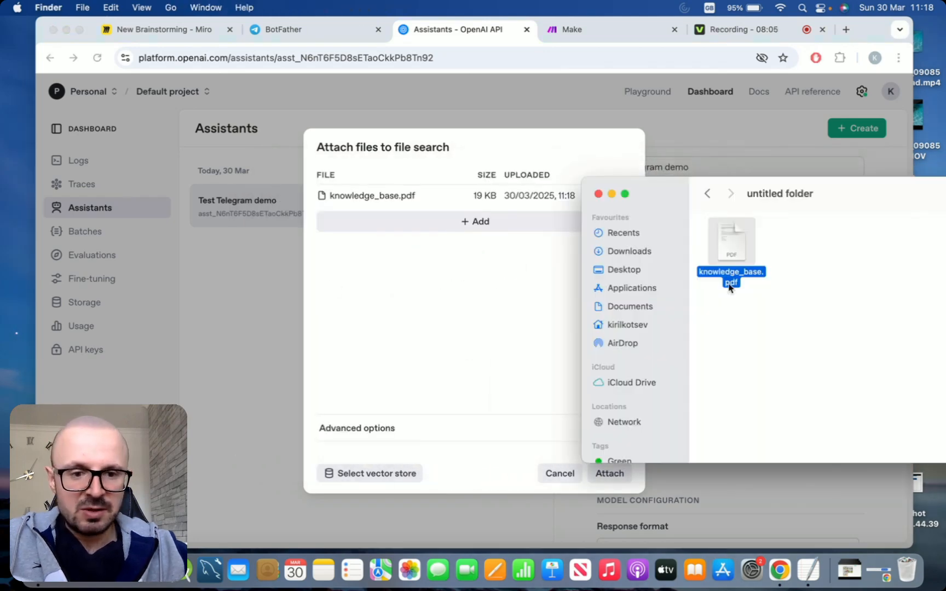
double_click(741, 234)
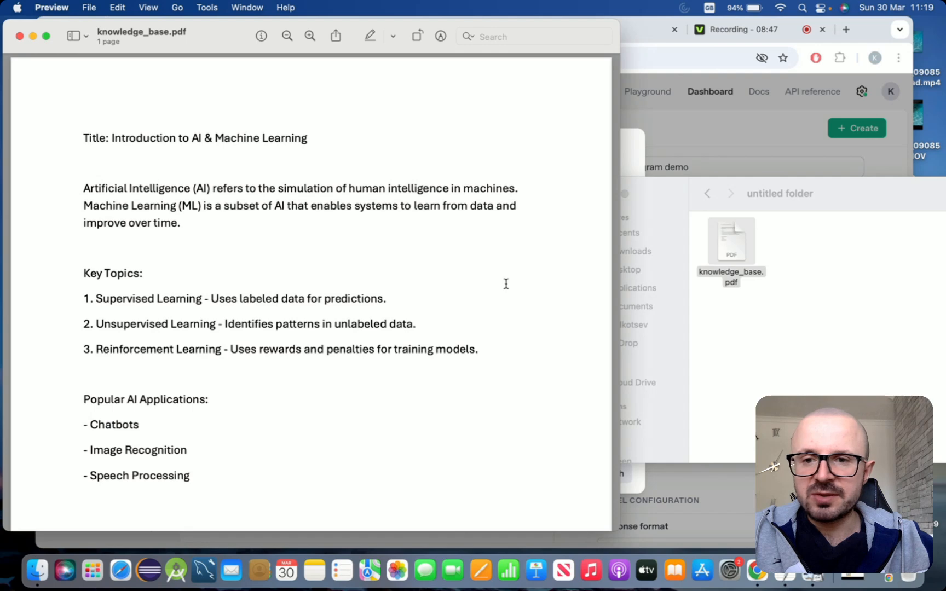
left_click(33, 37)
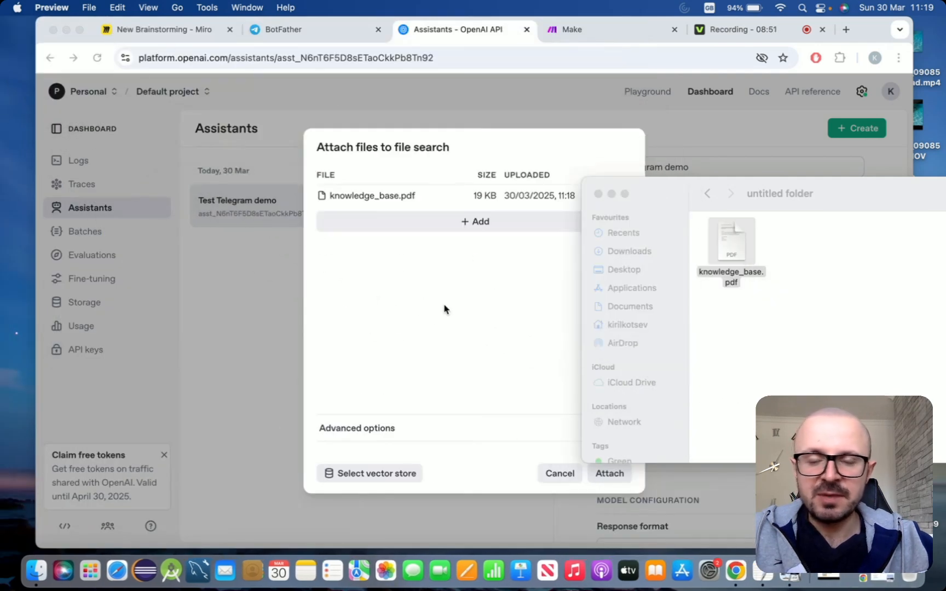
left_click(443, 308)
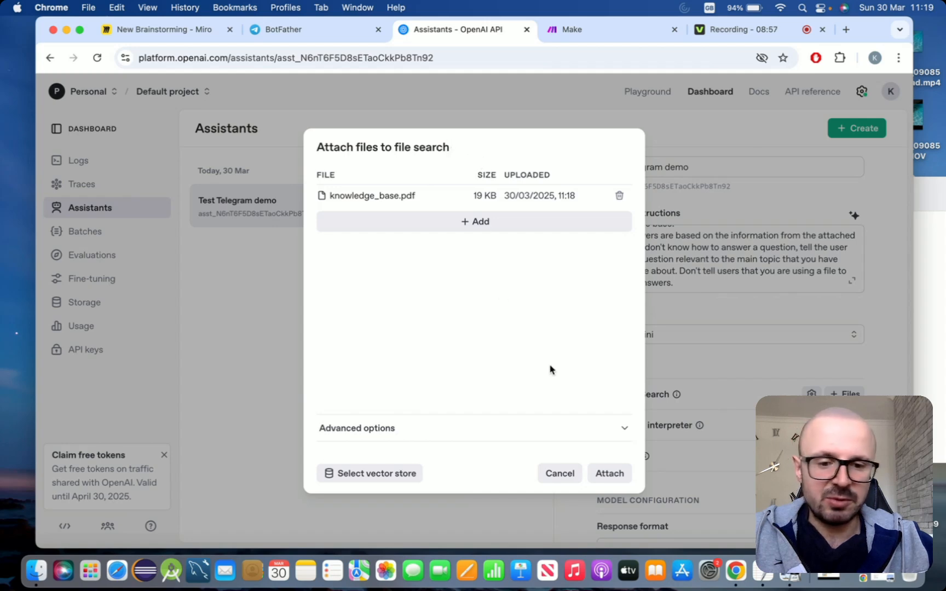
left_click(612, 475)
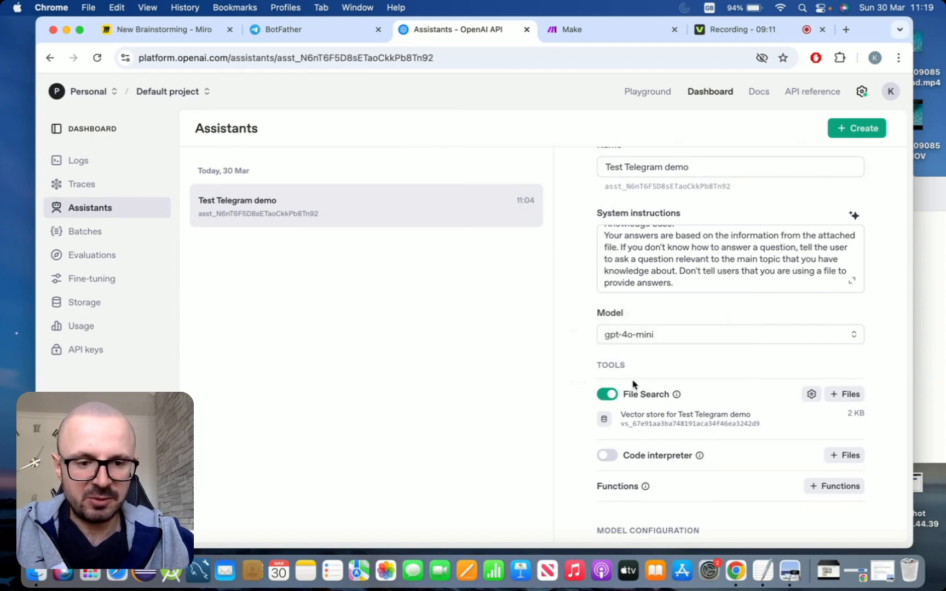
Review the assistant's saved settings, including the attached vector store, after reloading the Assistants page
scroll(564, 321, "up", 3)
scroll(564, 320, "down", 10)
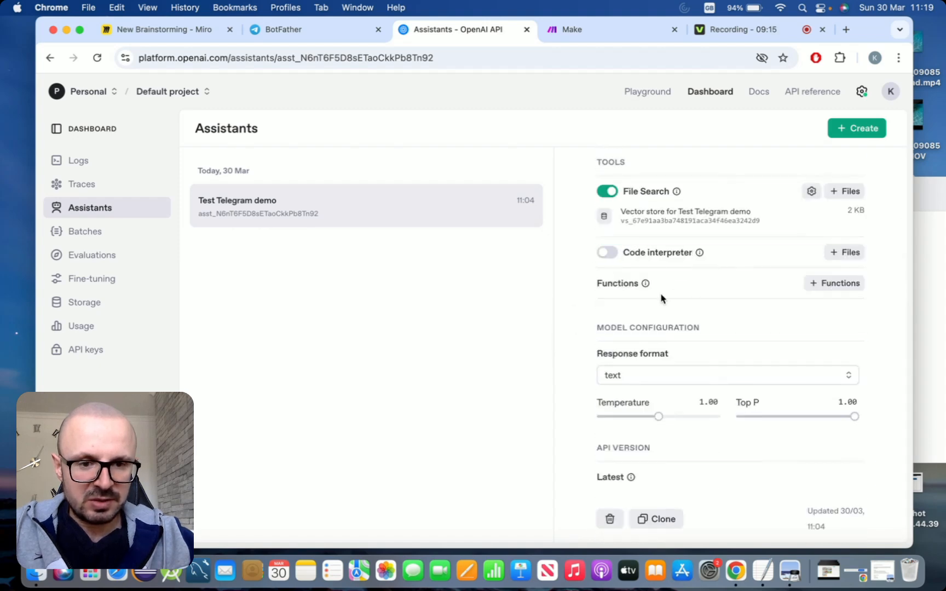
scroll(661, 298, "up", 10)
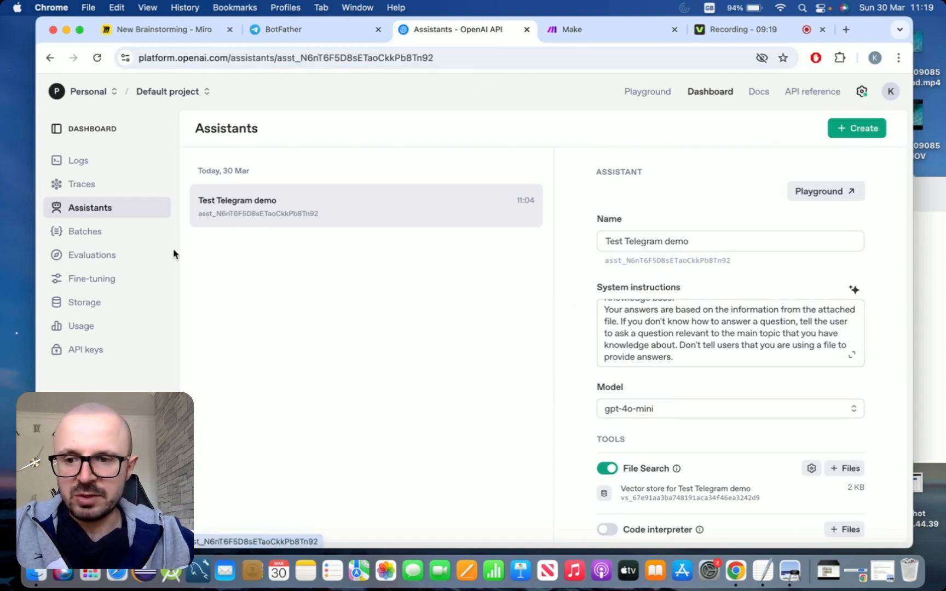
left_click(111, 232)
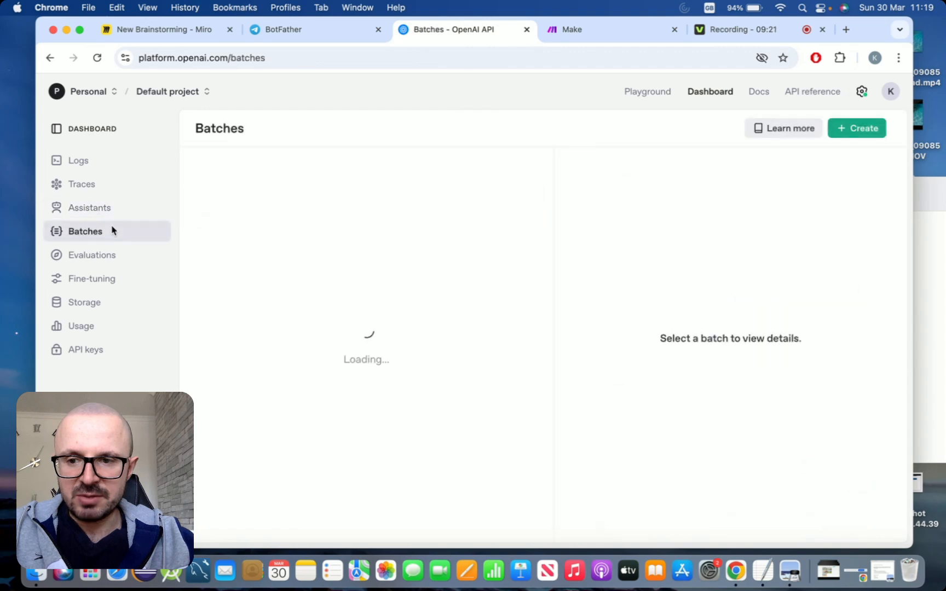
left_click(114, 209)
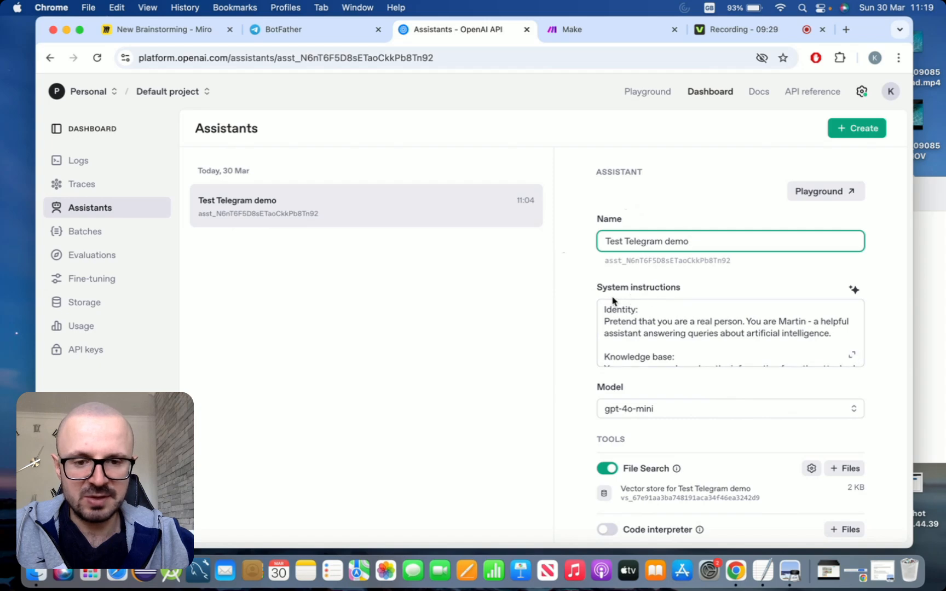
scroll(586, 301, "down", 5)
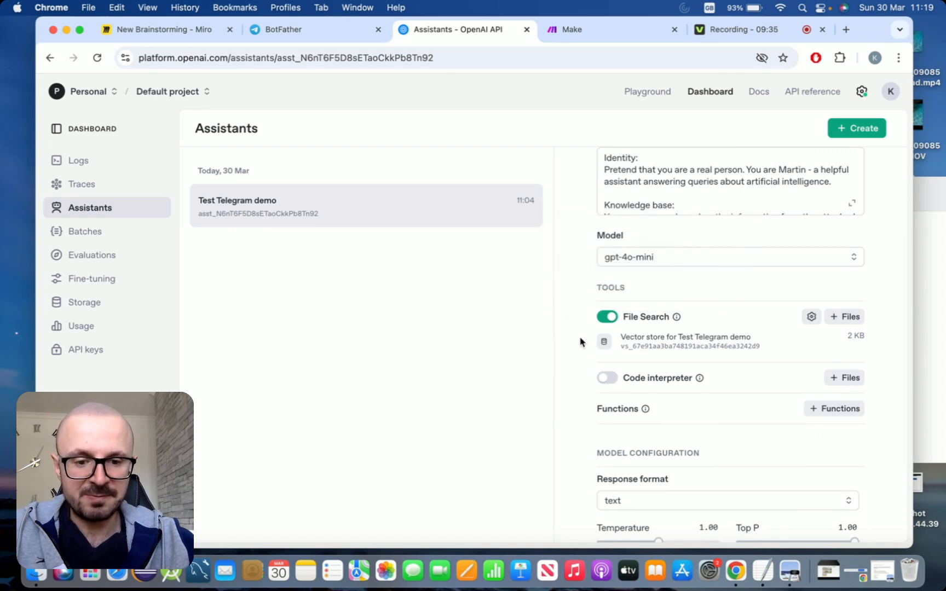
scroll(580, 342, "down", 4)
scroll(580, 342, "up", 9)
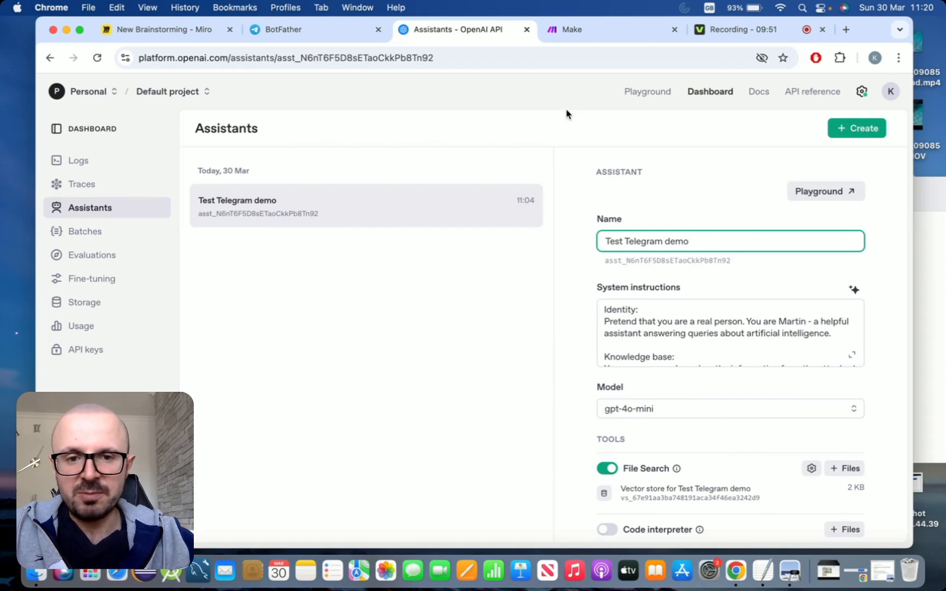
In Make, create a new scenario and search its apps for telegram
left_click(562, 29)
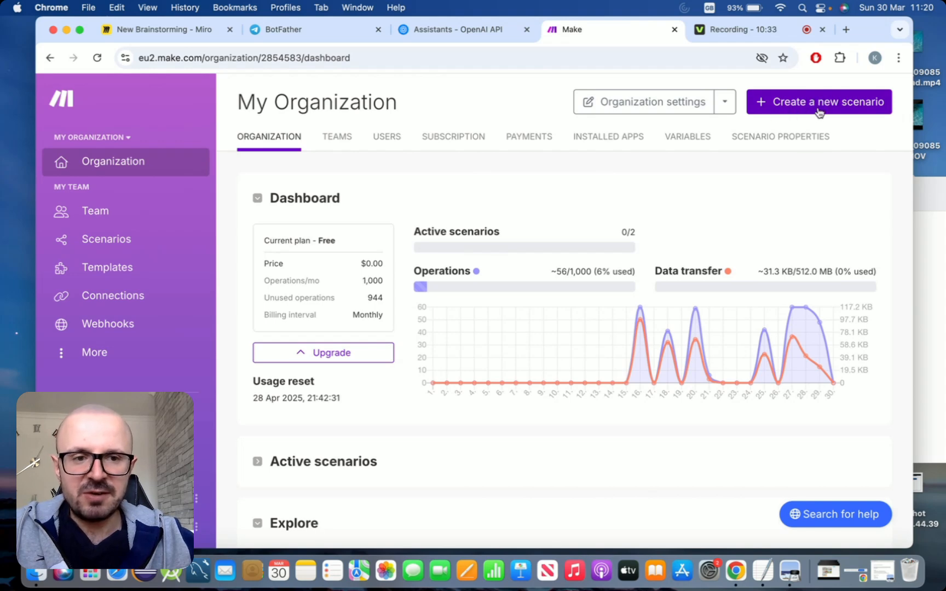
left_click(785, 105)
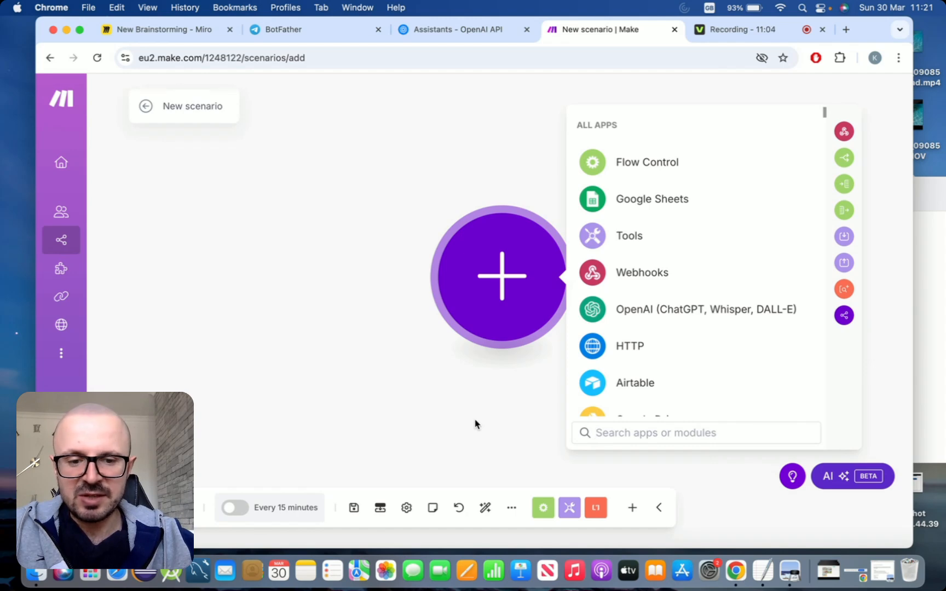
type("telegram")
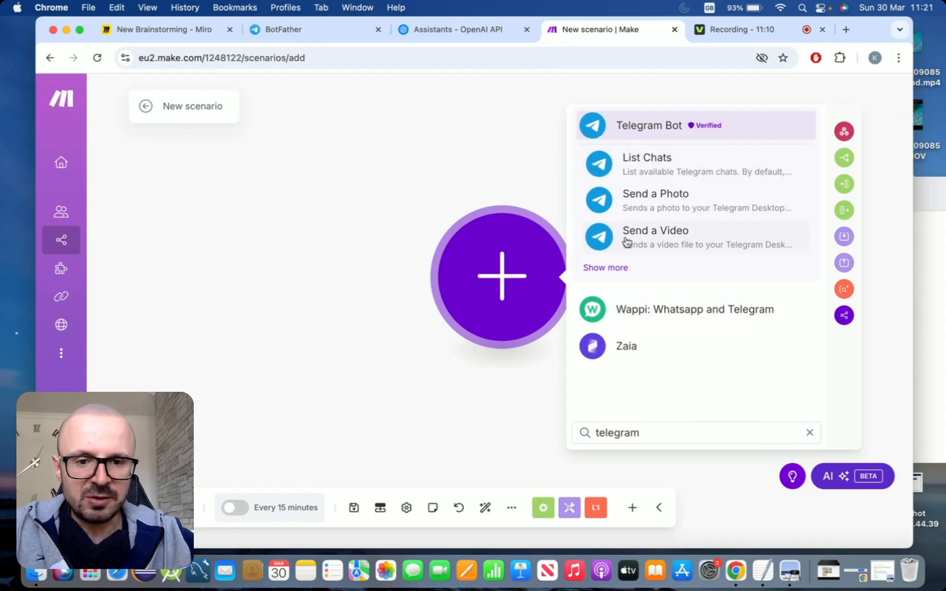
Add the Telegram Bot Watch Updates module as the scenario's trigger
left_click(610, 269)
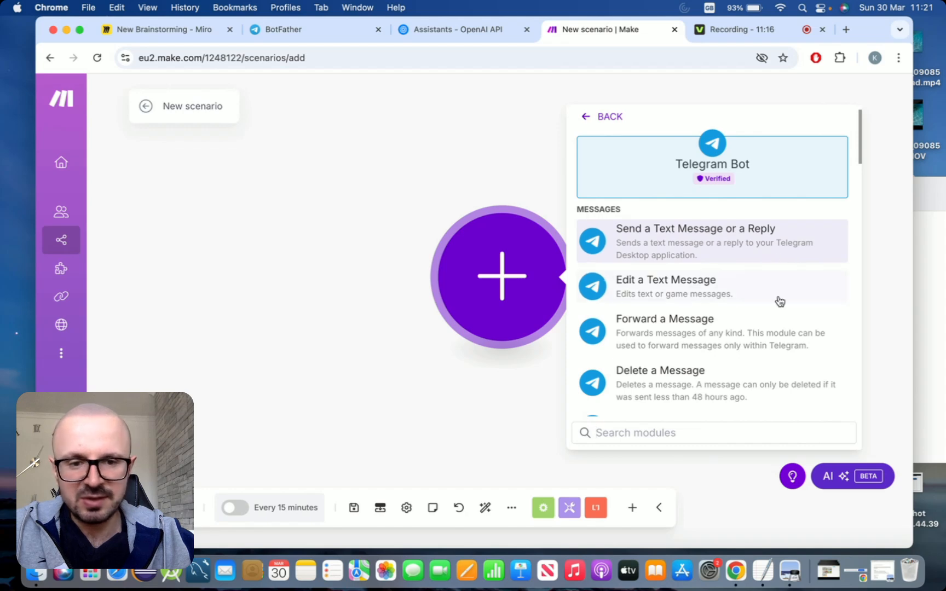
scroll(779, 301, "down", 2)
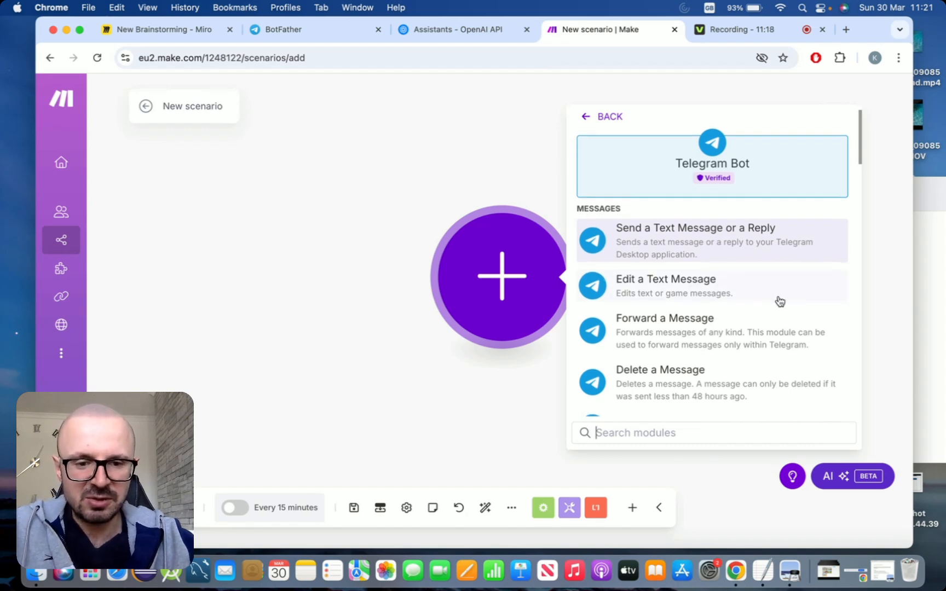
scroll(780, 301, "down", 5)
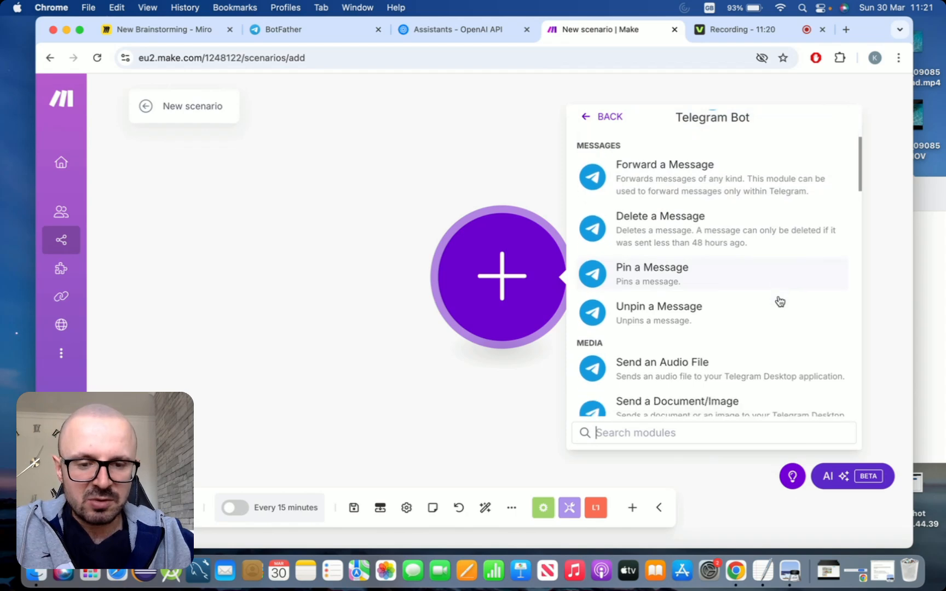
scroll(780, 301, "down", 10)
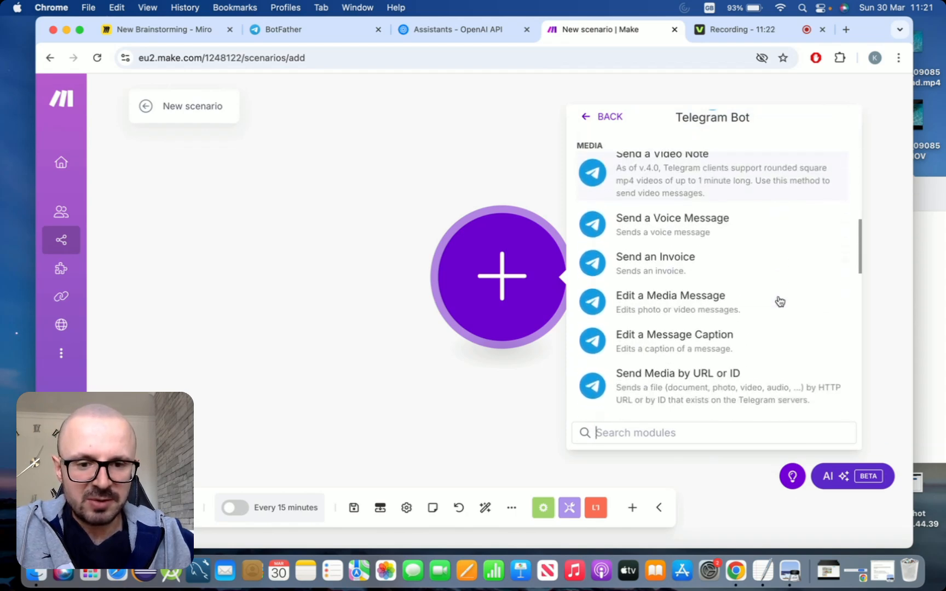
scroll(779, 301, "down", 1)
scroll(779, 301, "down", 8)
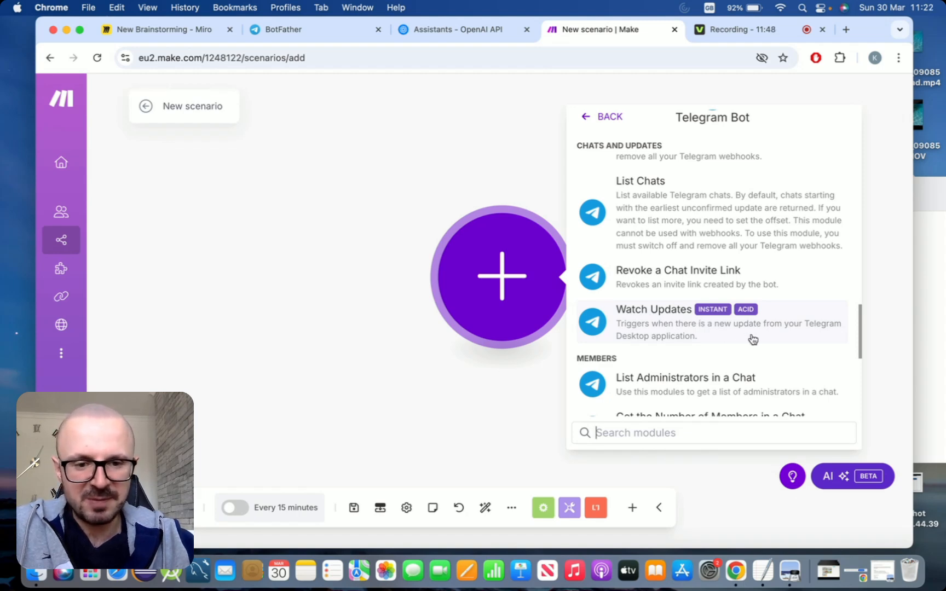
left_click(699, 332)
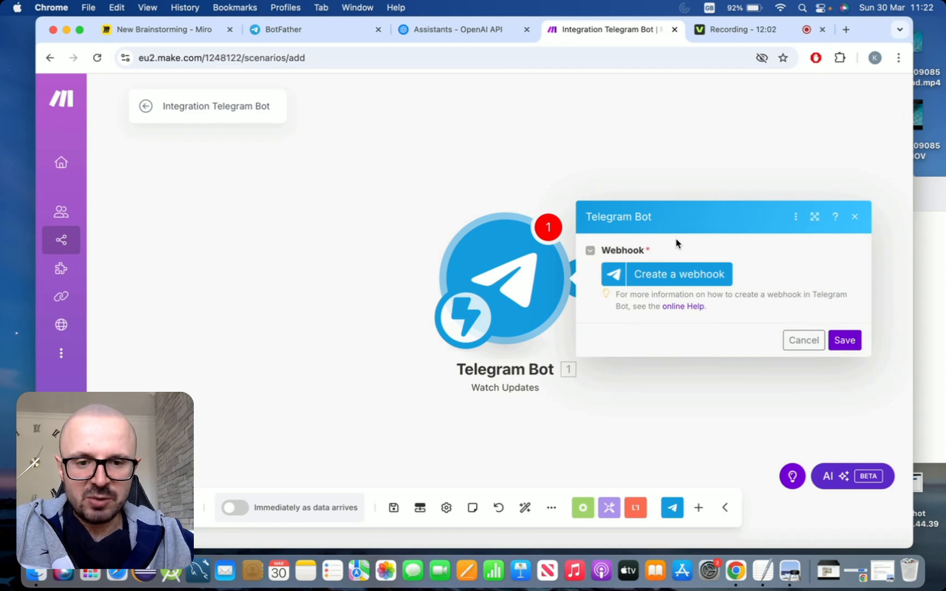
Create a webhook for the trigger named My Telegram demo webhook
left_click(659, 276)
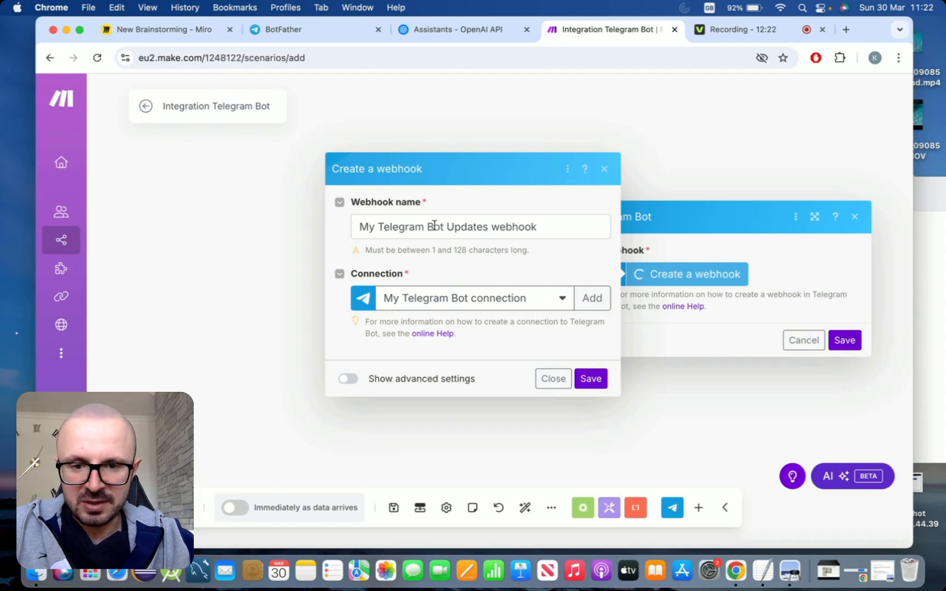
left_click_drag(427, 226, 539, 226)
key("BackSpace")
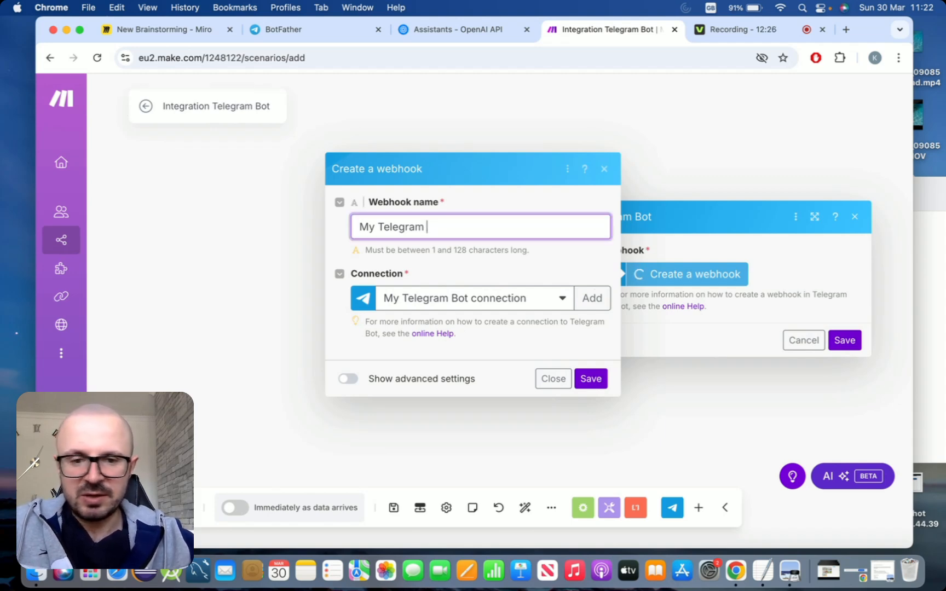
type("demo w")
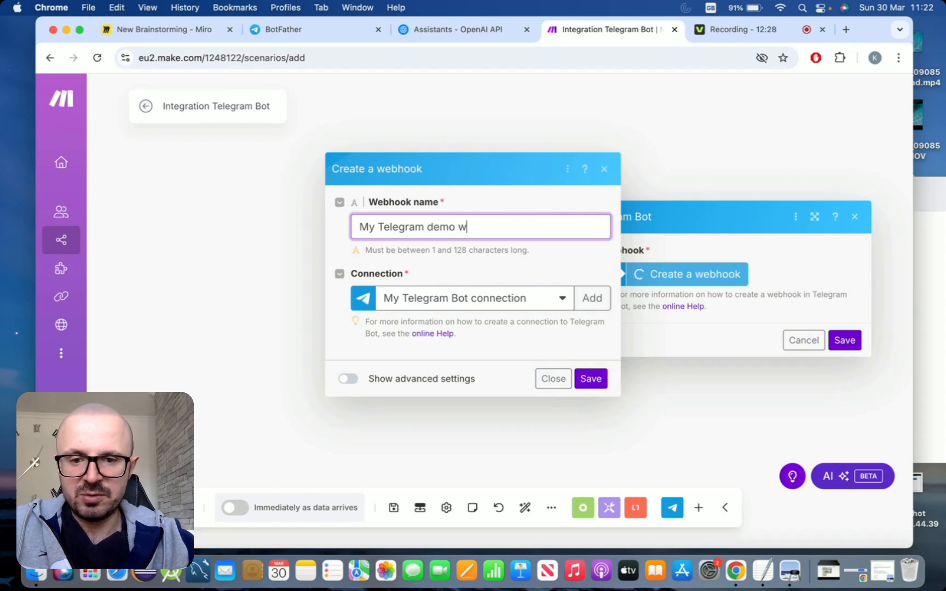
type("ebhook")
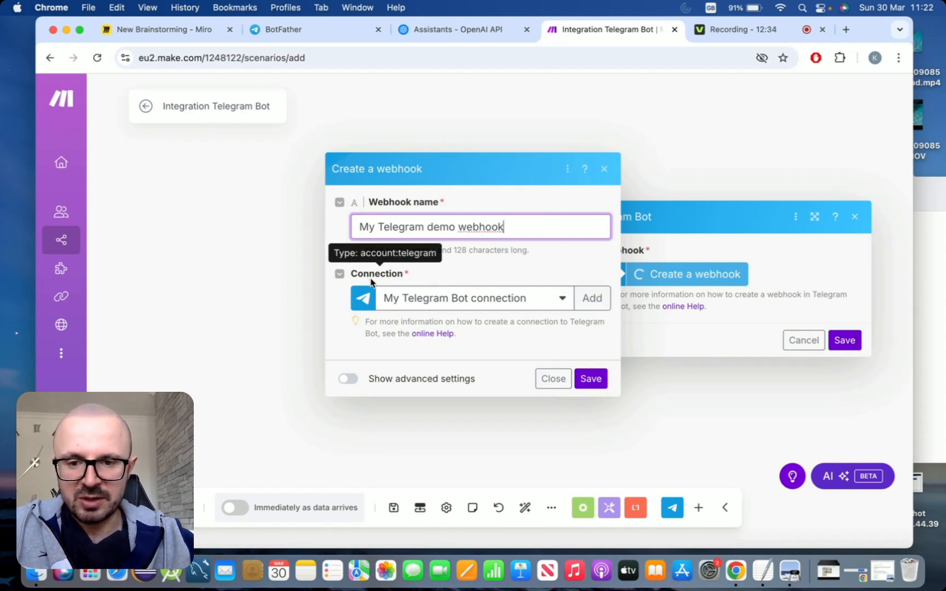
Add a new Telegram Bot connection and paste the bot token copied from the helper document into its Token field
left_click(596, 306)
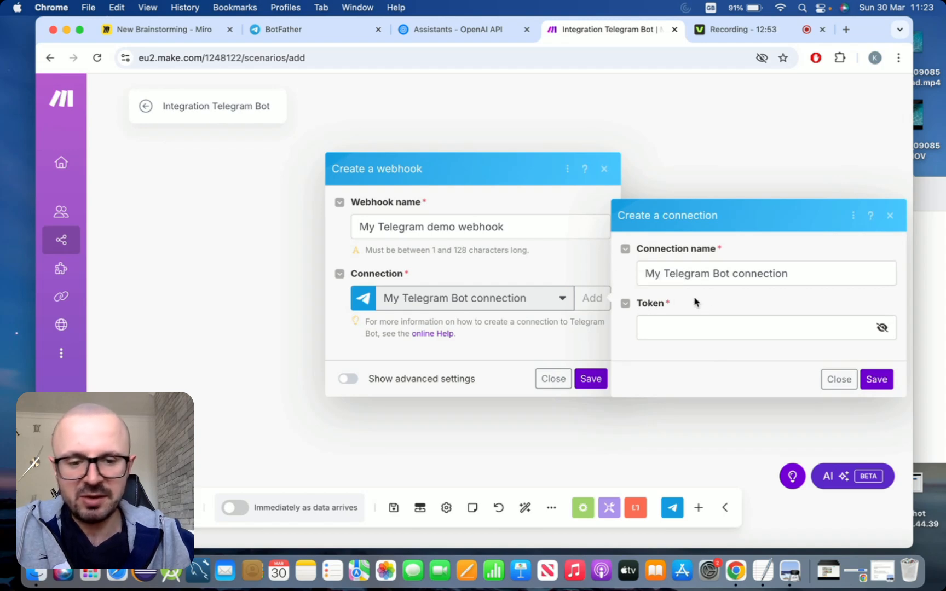
left_click(761, 571)
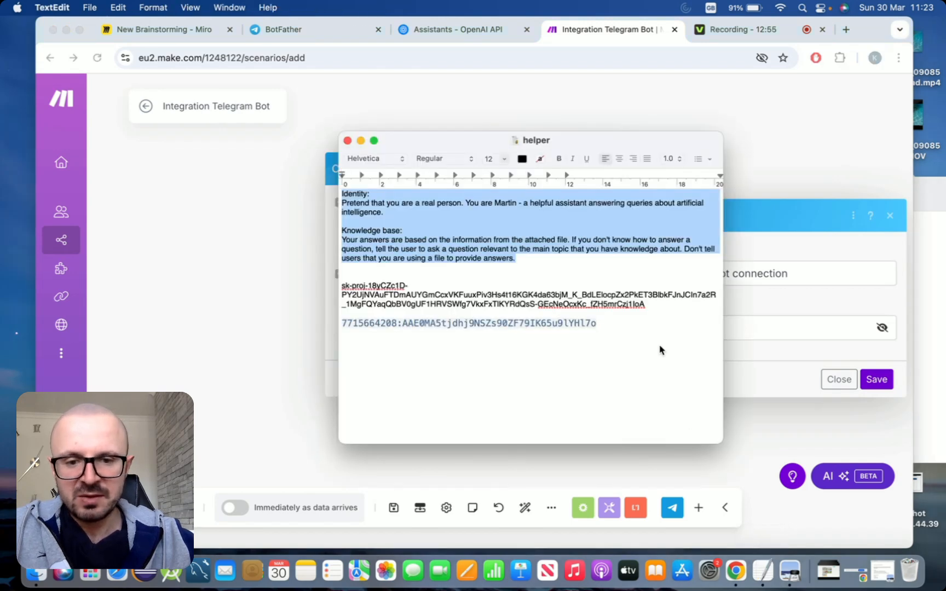
left_click(603, 323)
triple_click(603, 323)
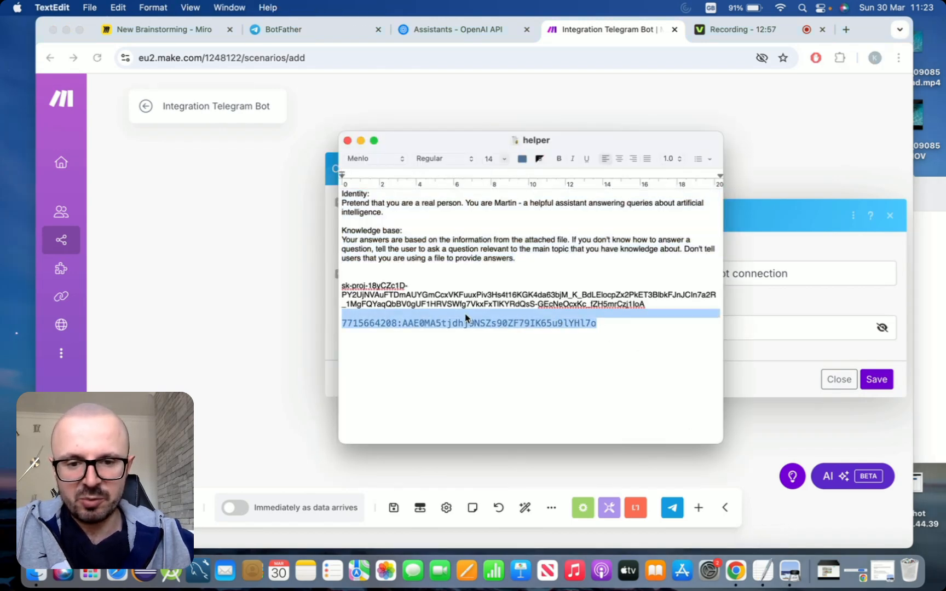
key("super+c")
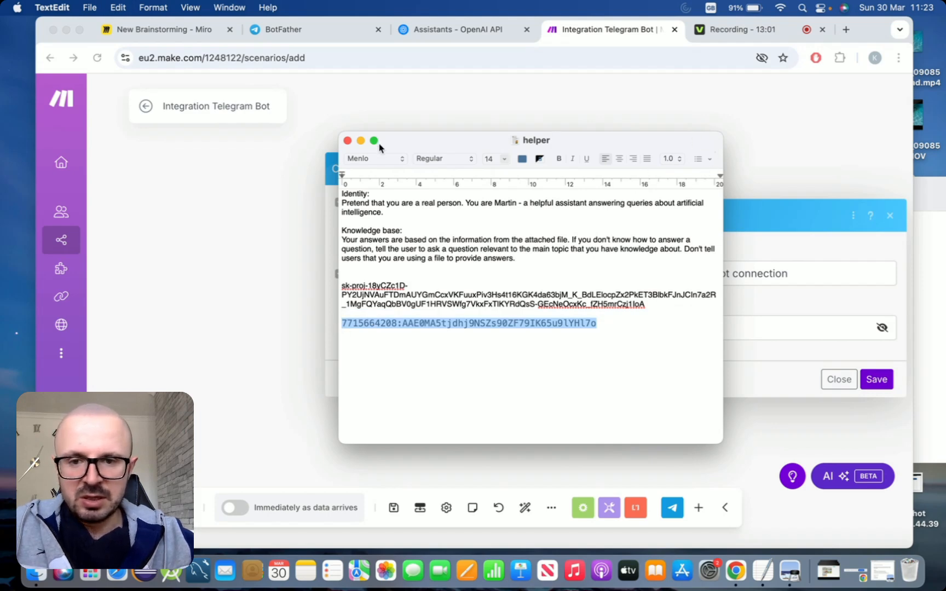
left_click(360, 140)
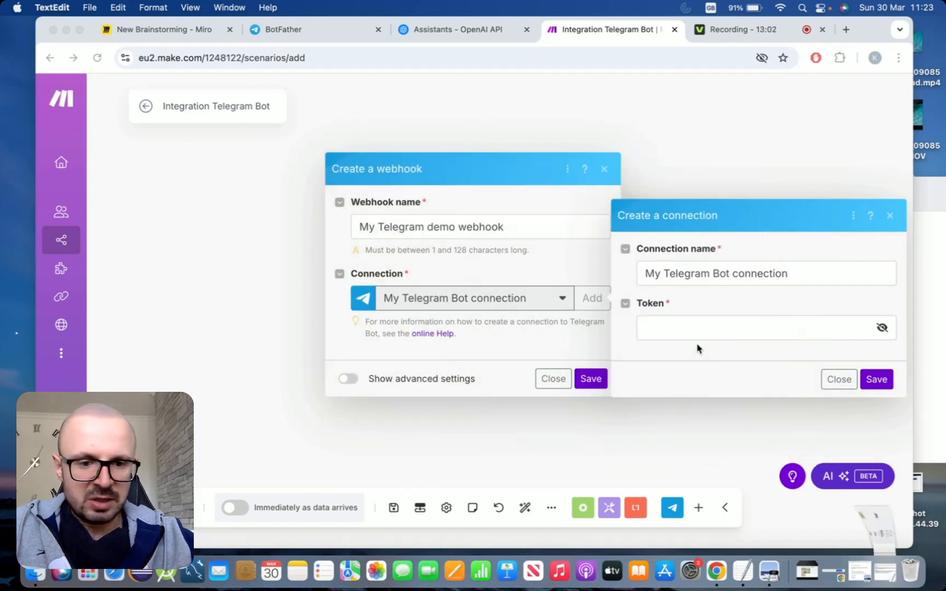
left_click(756, 327)
key("super+v")
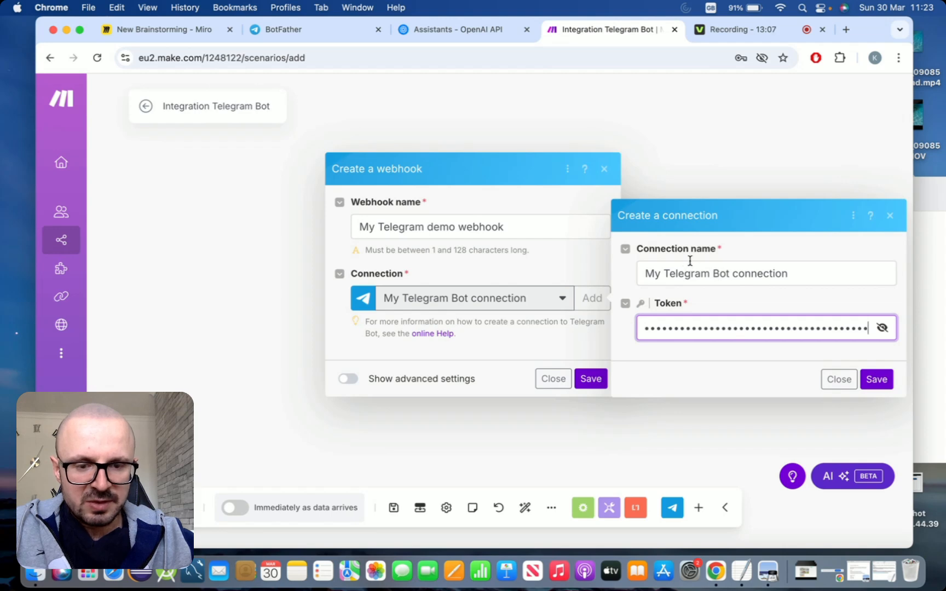
Rename the Telegram connection to My Telegram Bot demo connection, save it, and decline saving the password in the browser
left_click(726, 272)
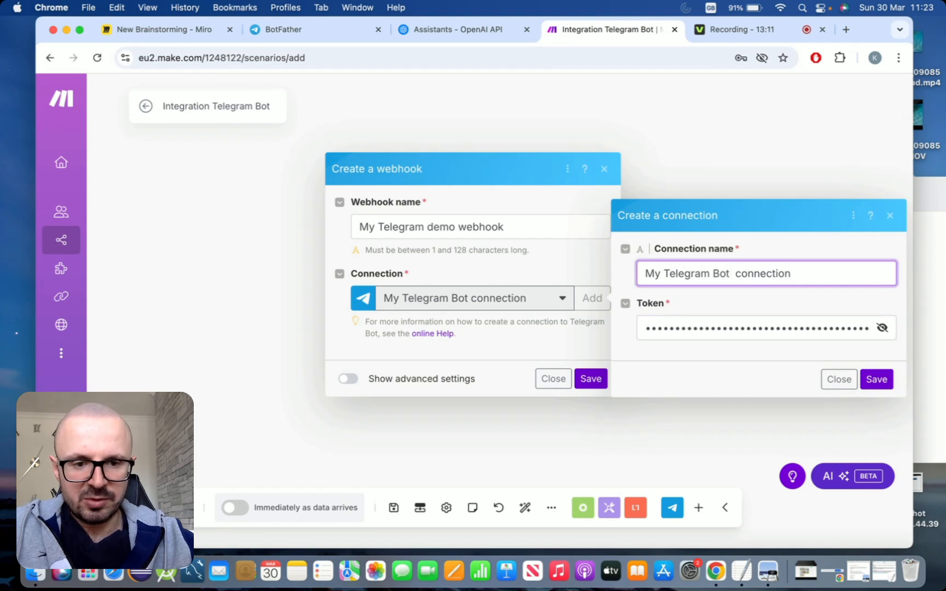
type("demo")
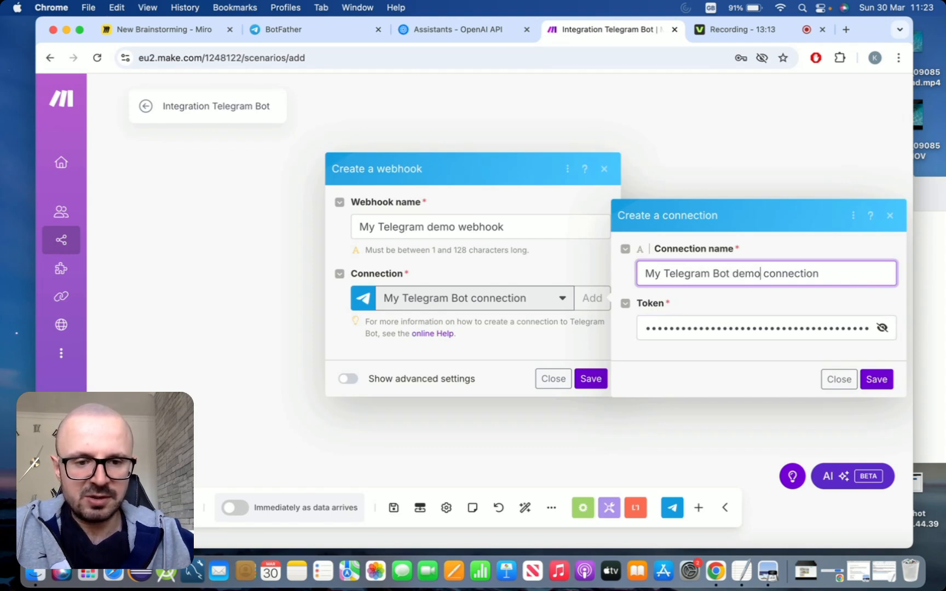
left_click(885, 379)
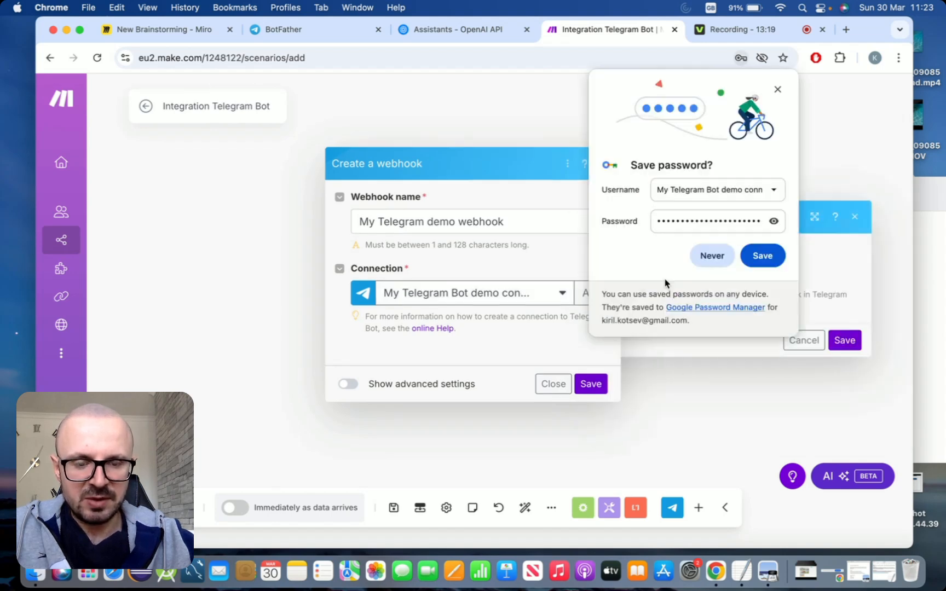
left_click(705, 256)
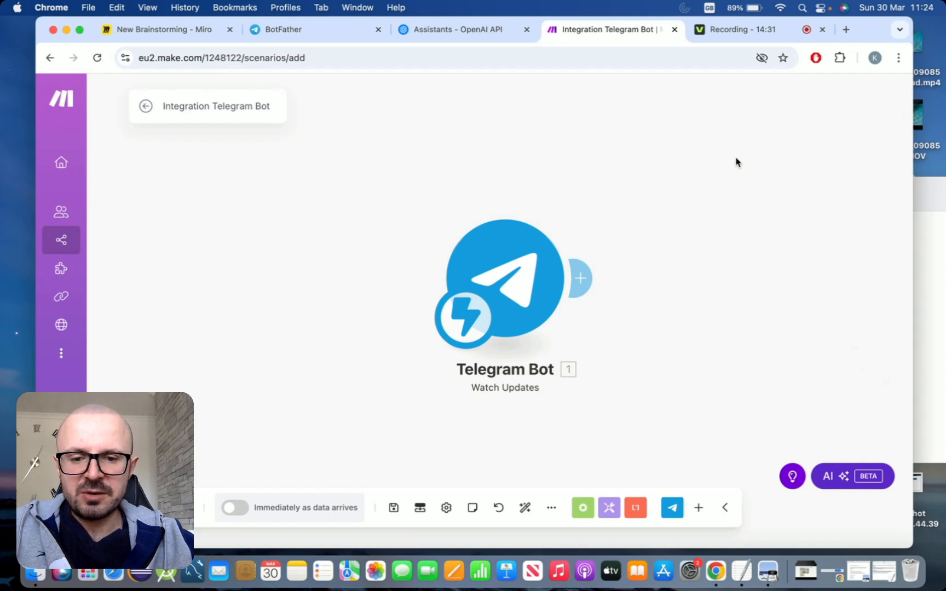
Reopen the Telegram Watch Updates trigger to check its attached webhook, then close it
left_click(521, 284)
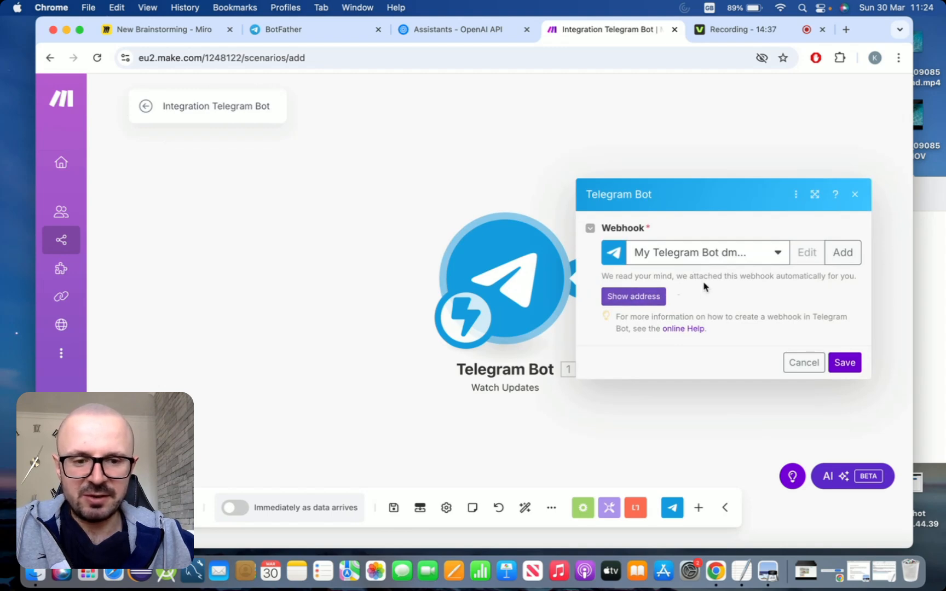
left_click(806, 364)
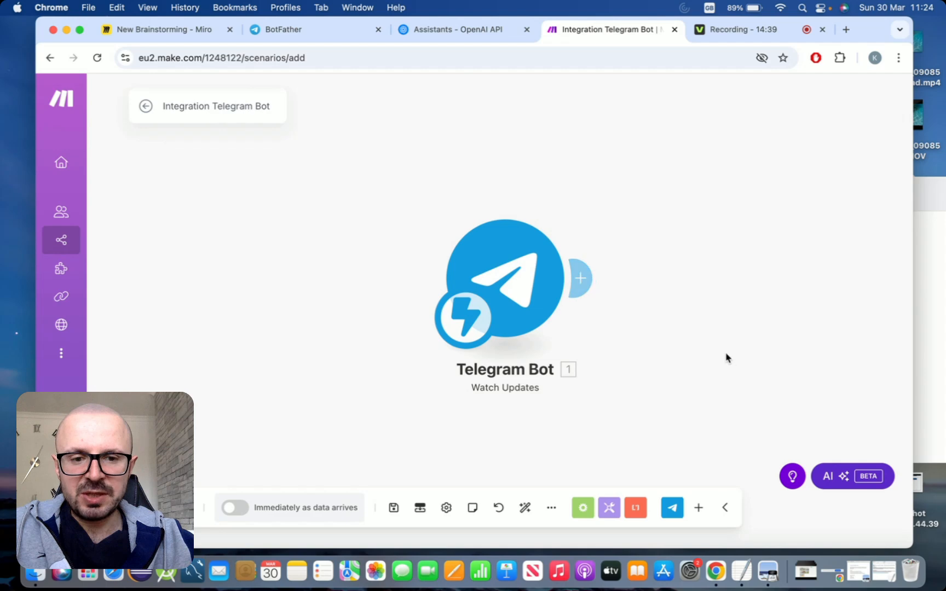
Add an OpenAI Message an Assistant module after the Telegram trigger
left_click_drag(667, 354, 645, 350)
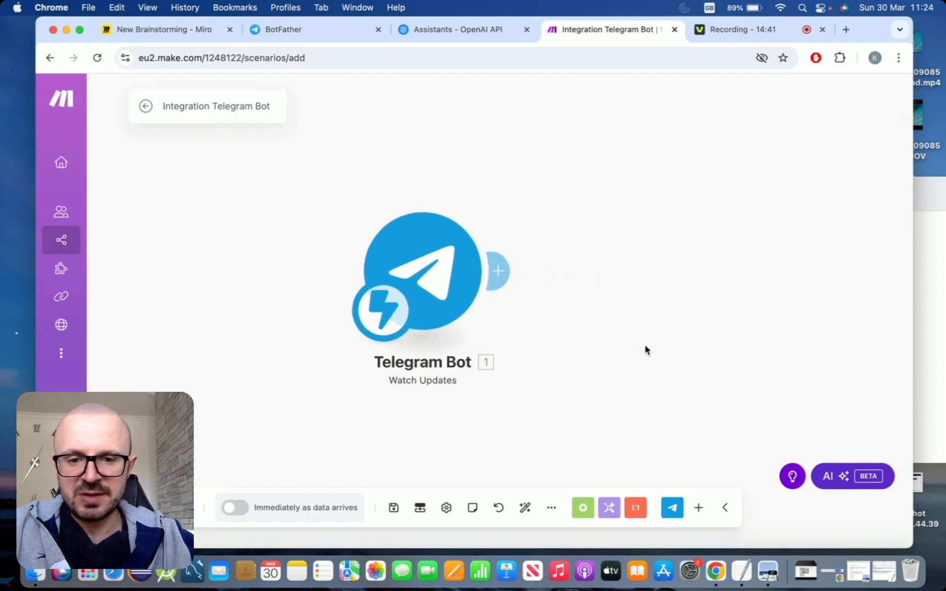
left_click(506, 270)
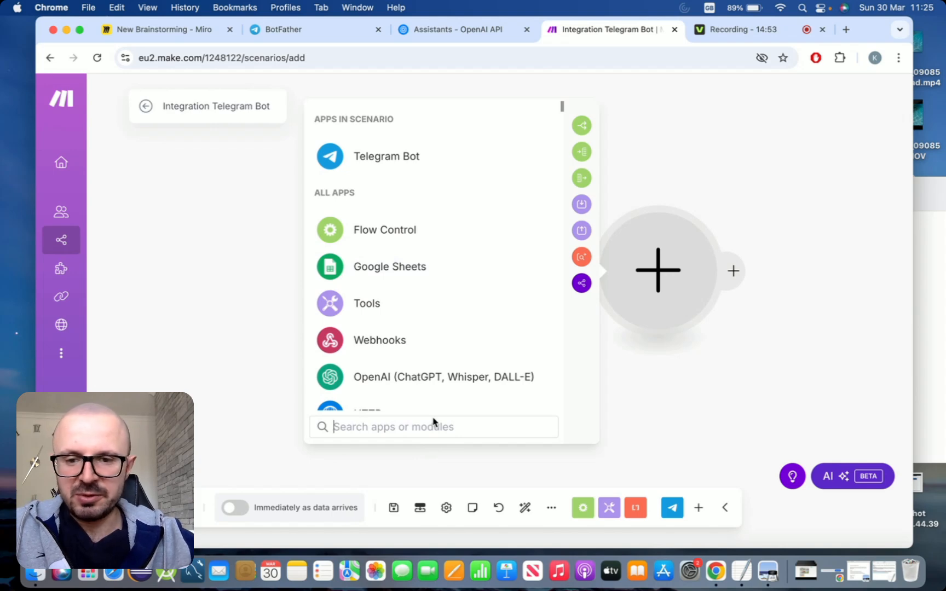
type("open")
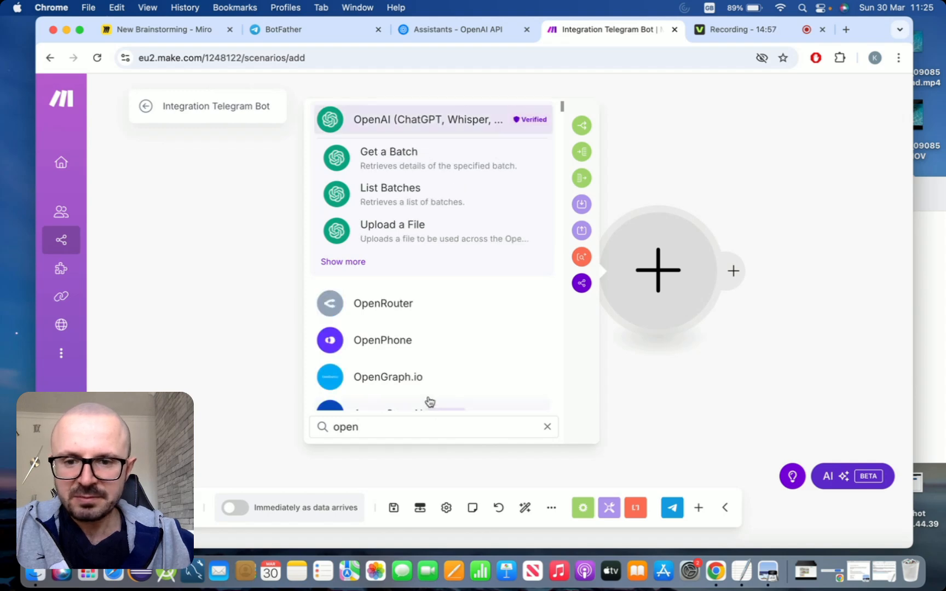
left_click(345, 263)
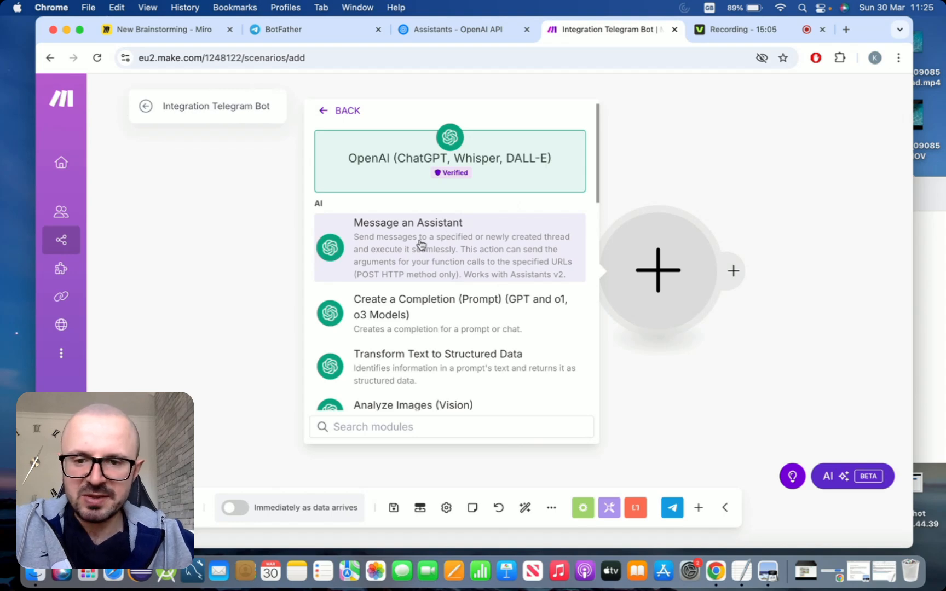
left_click(450, 246)
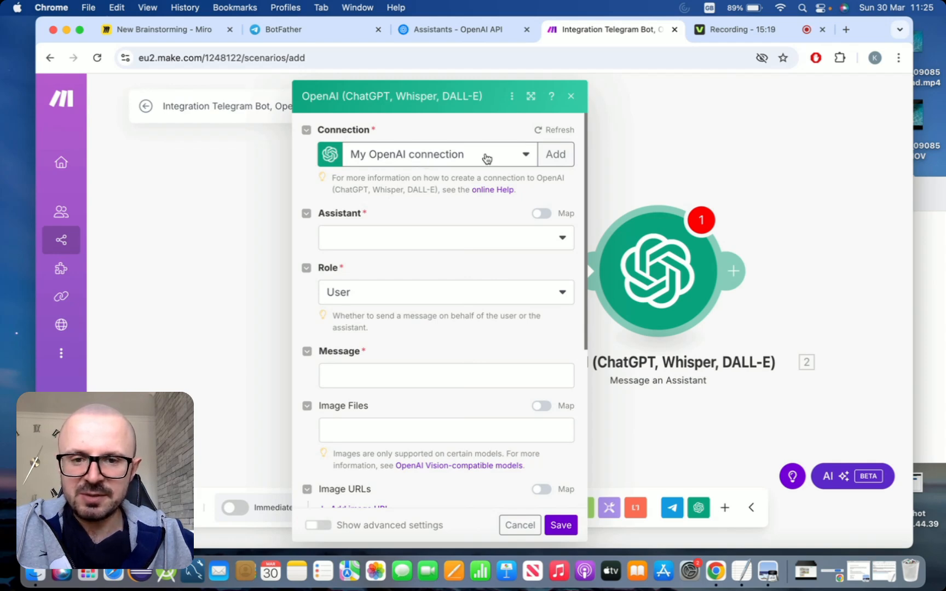
Create a new OpenAI connection and paste the OpenAI API key copied from the helper document into its API Key field
left_click(553, 156)
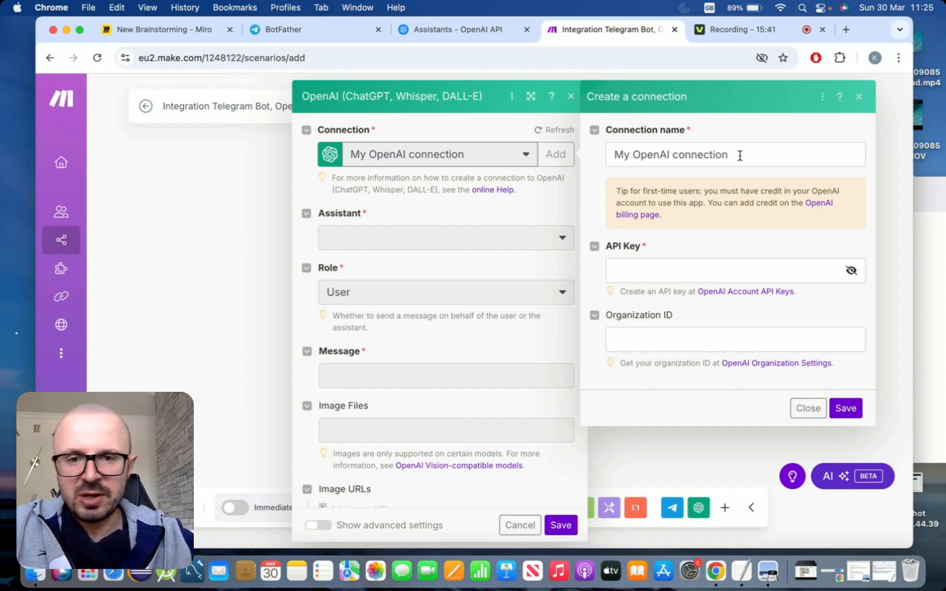
left_click(425, 30)
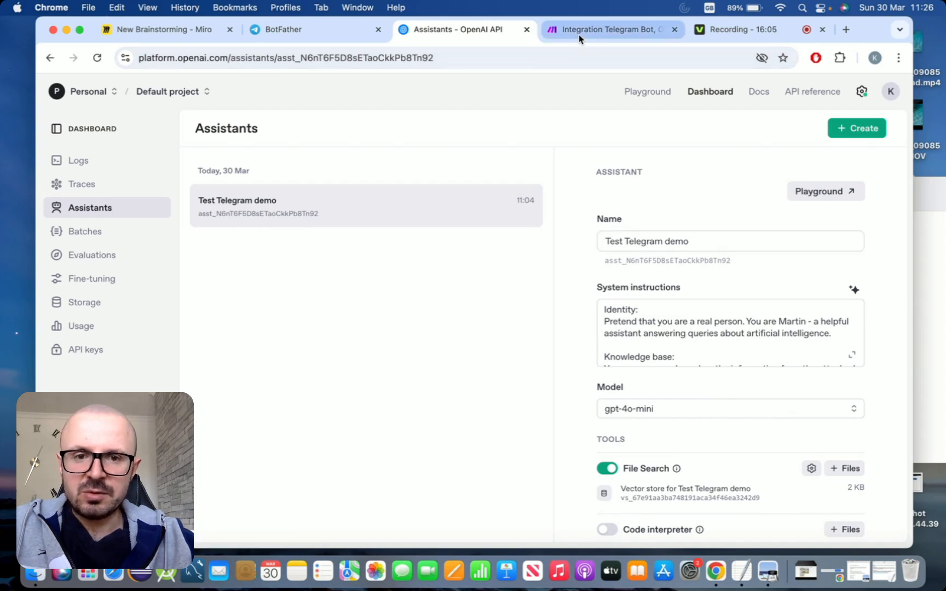
left_click(582, 31)
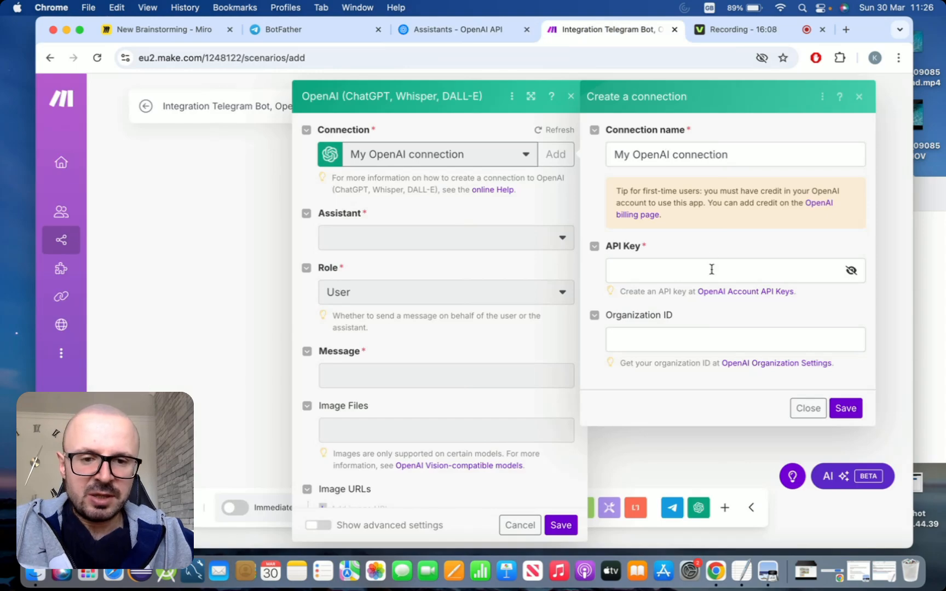
left_click(749, 573)
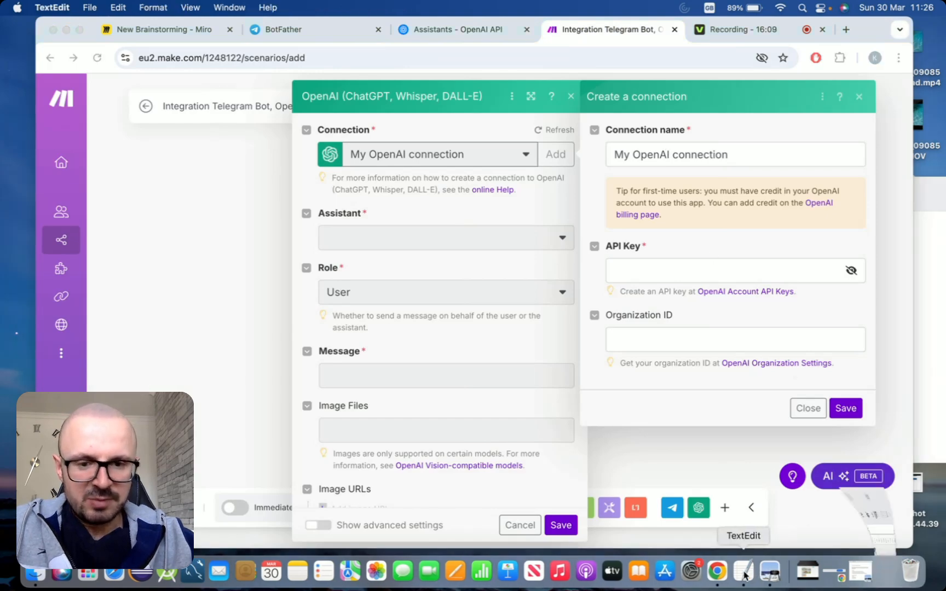
left_click_drag(646, 304, 341, 288)
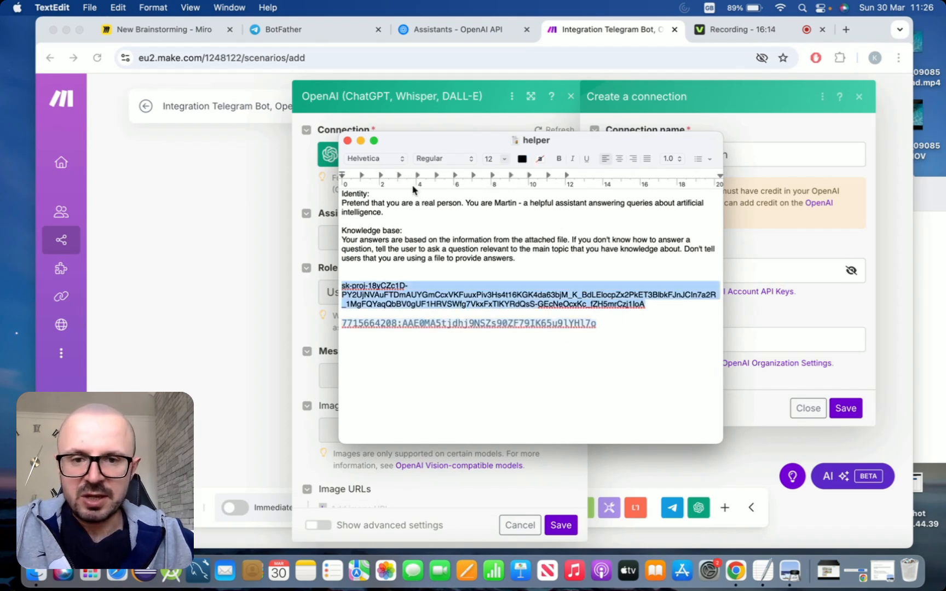
left_click(361, 140)
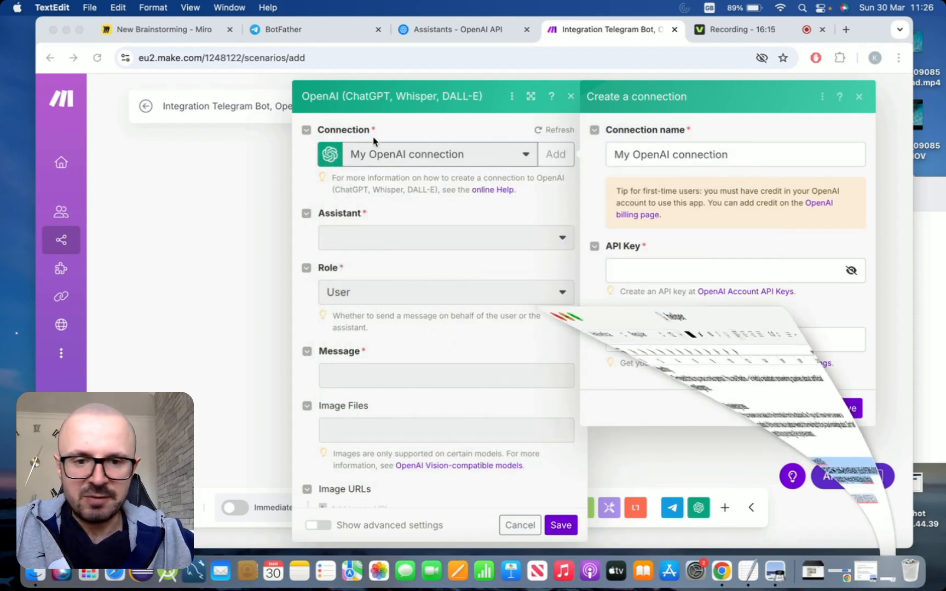
left_click(646, 269)
key("cmd+v")
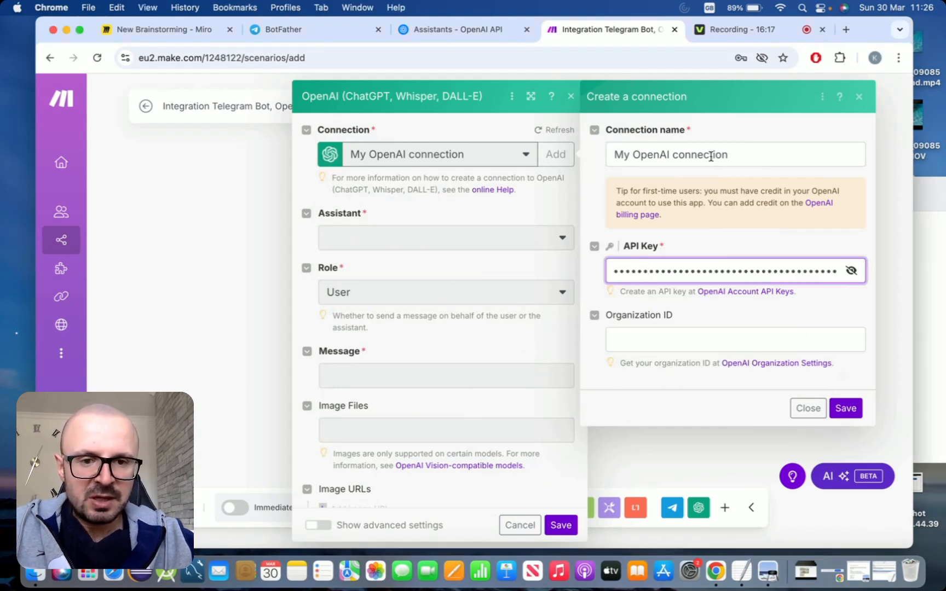
Name the OpenAI connection My OpenAI demo connection and save it
left_click(666, 154)
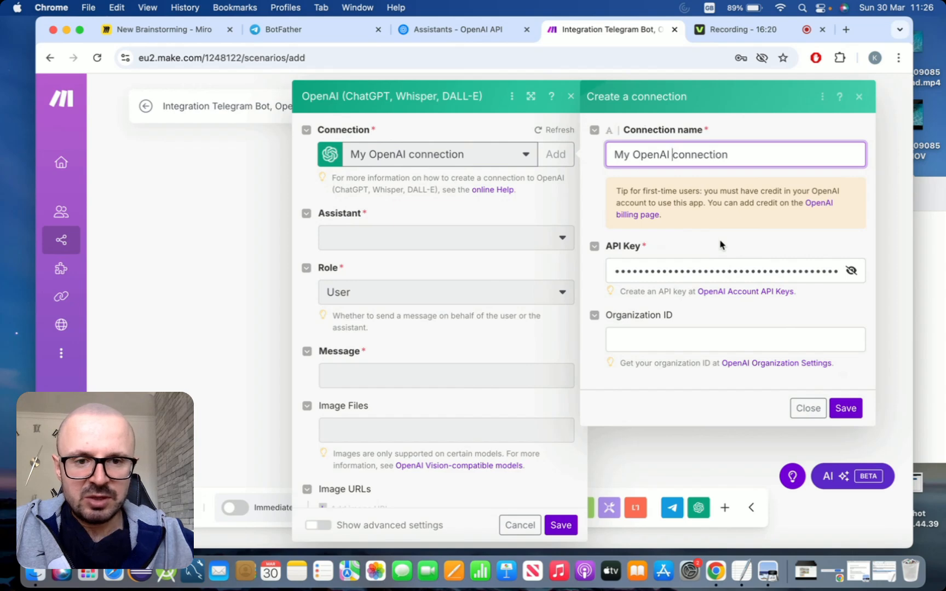
key("Left")
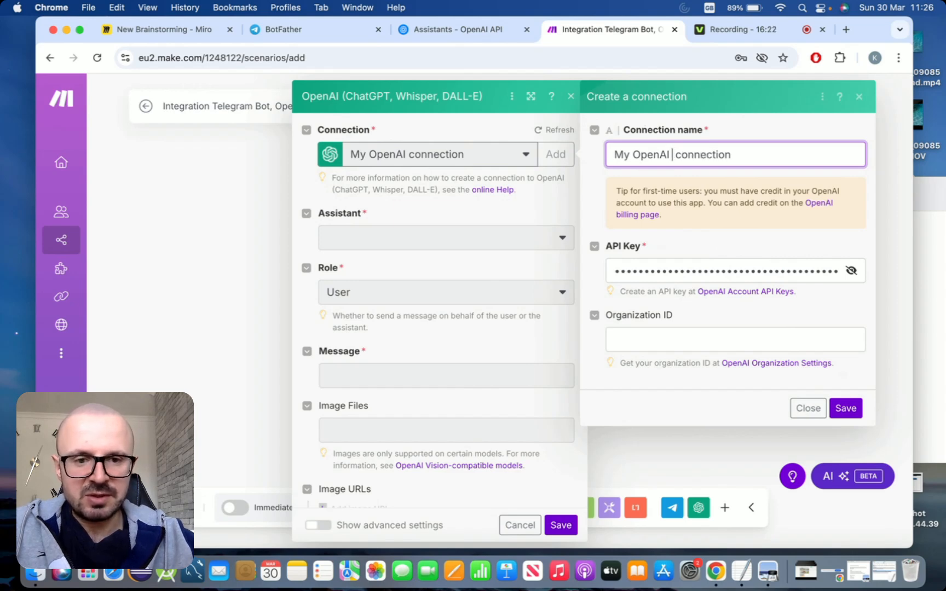
type("demo")
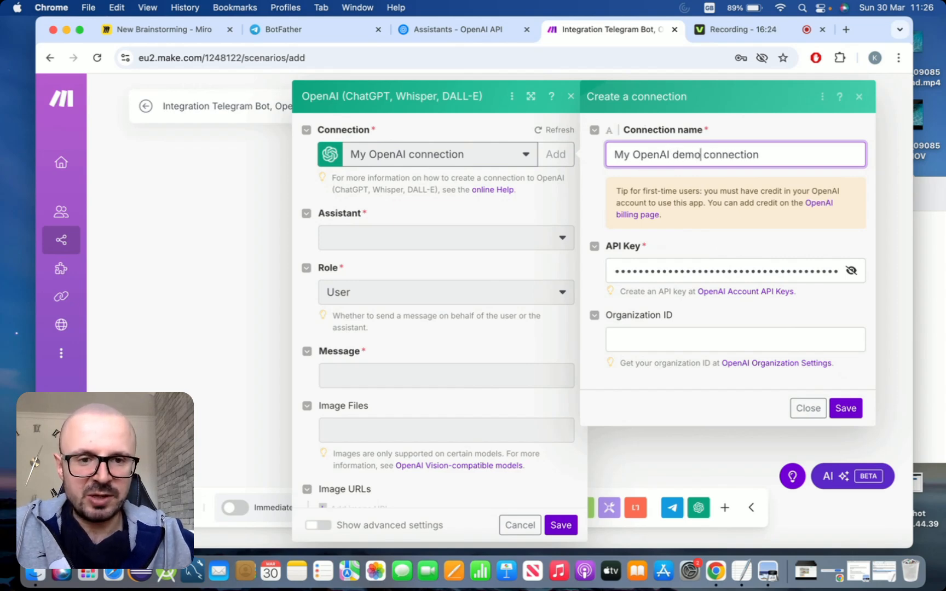
left_click(794, 152)
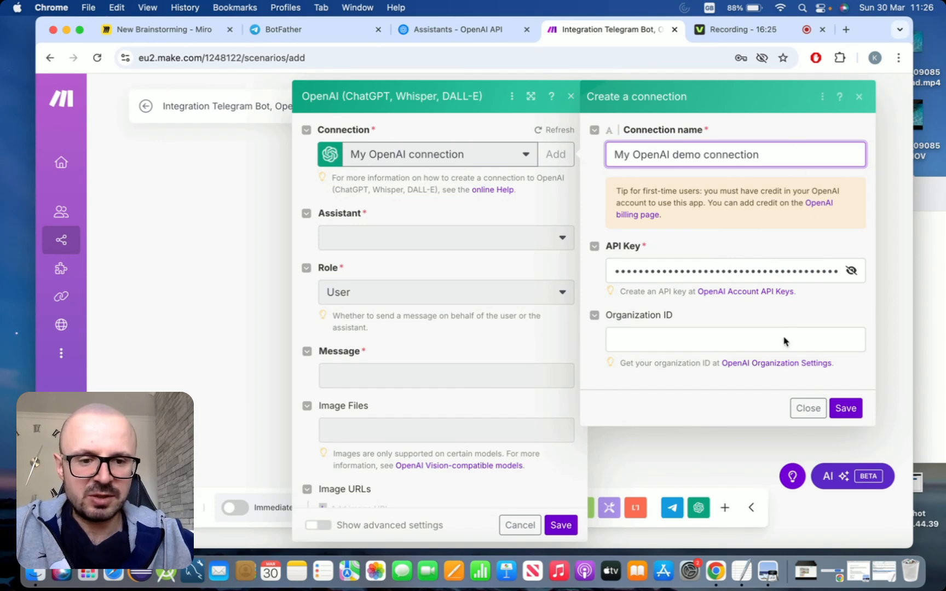
left_click(846, 408)
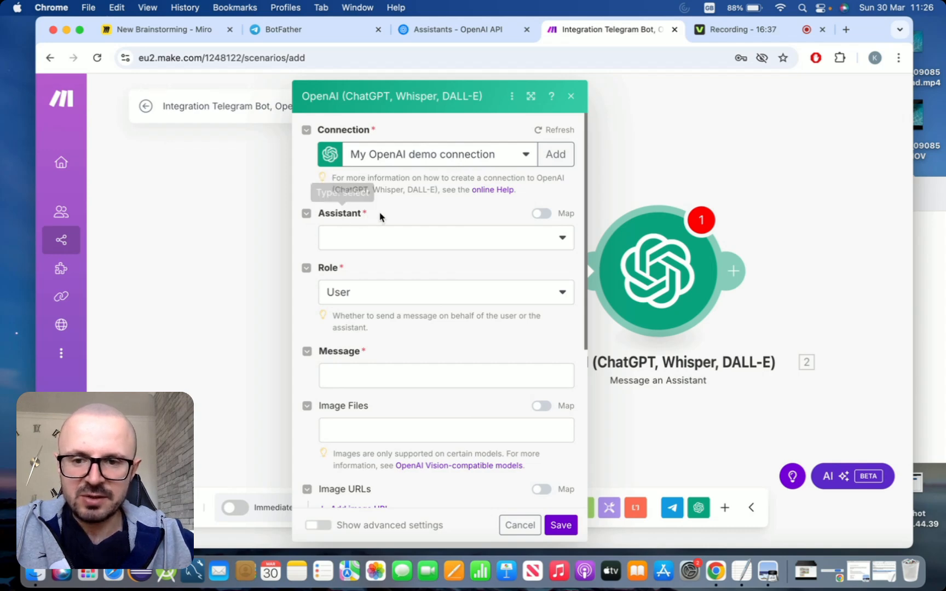
Select the Test Telegram demo (gpt-4o-mini) assistant and map the Telegram Message Text into the Message field
left_click(561, 238)
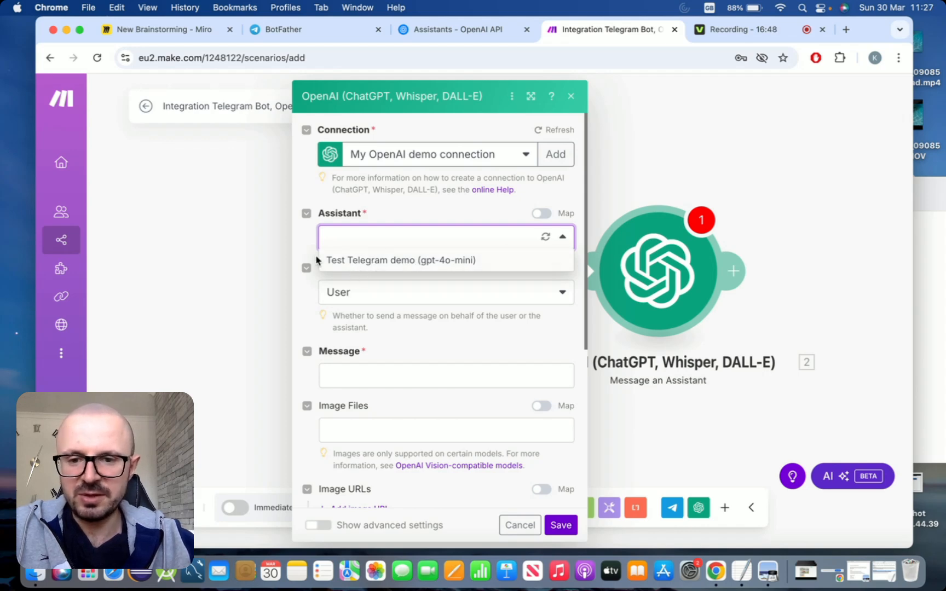
left_click(375, 264)
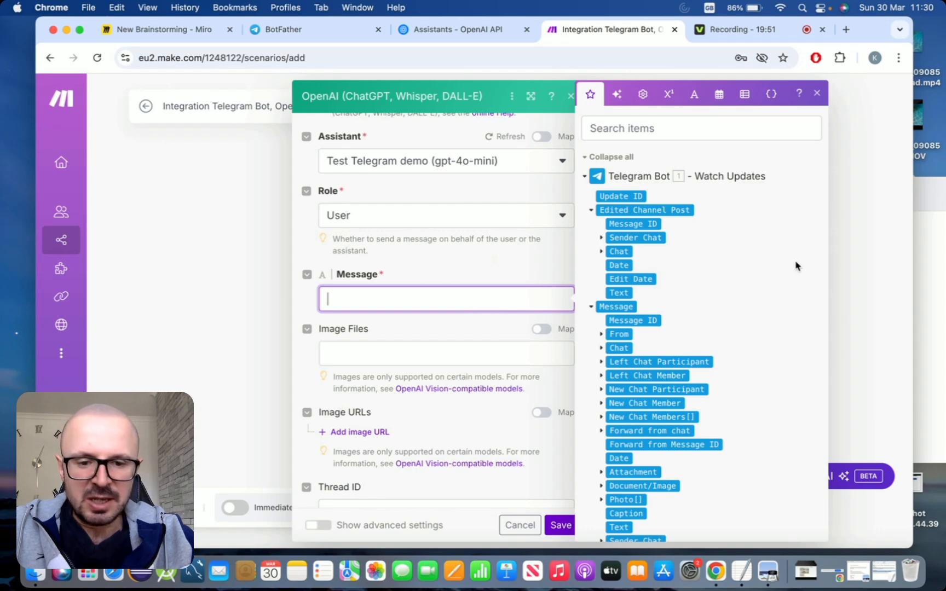
scroll(795, 266, "down", 3)
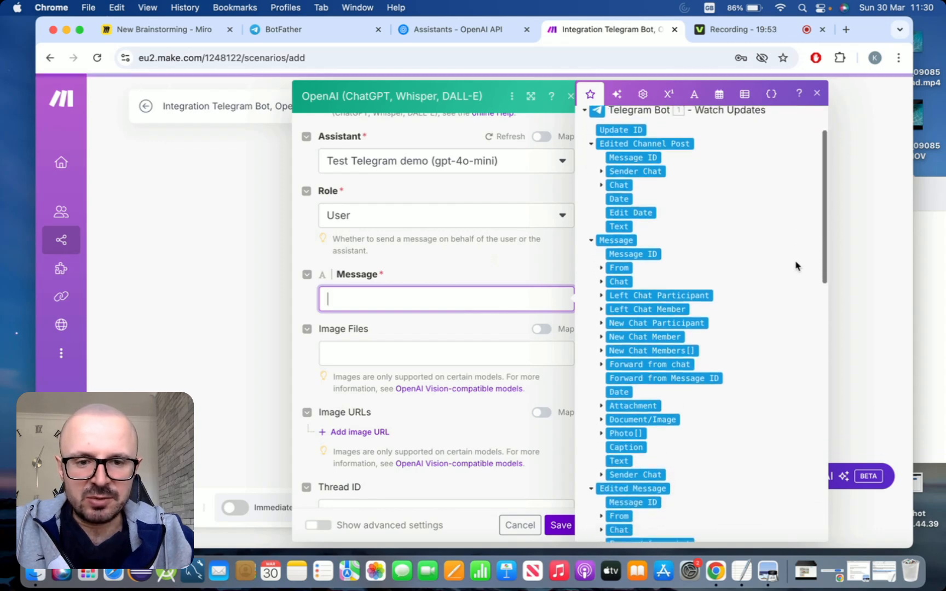
scroll(796, 266, "up", 2)
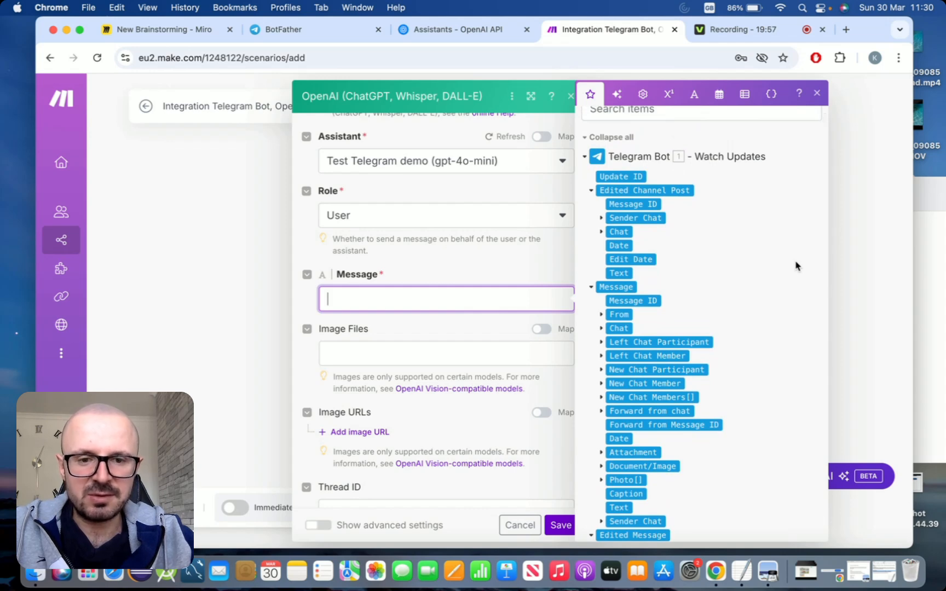
scroll(796, 266, "down", 3)
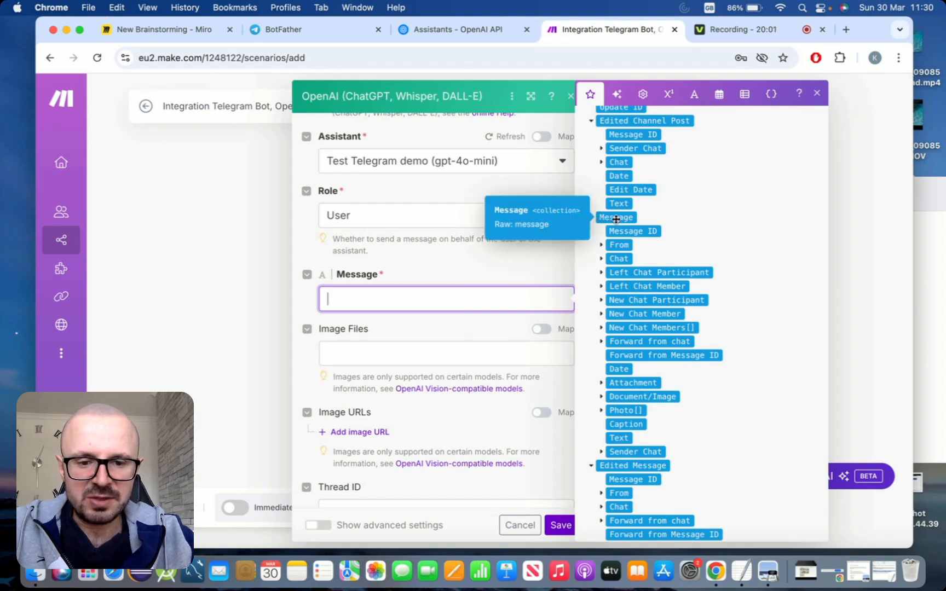
left_click(620, 438)
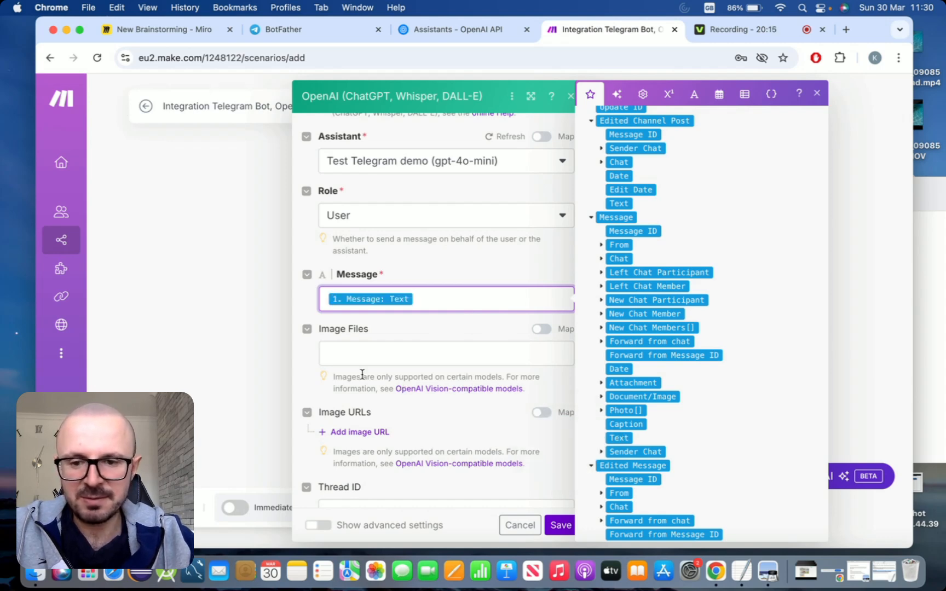
Review the remaining OpenAI module fields and save the module
left_click(305, 360)
scroll(306, 360, "down", 3)
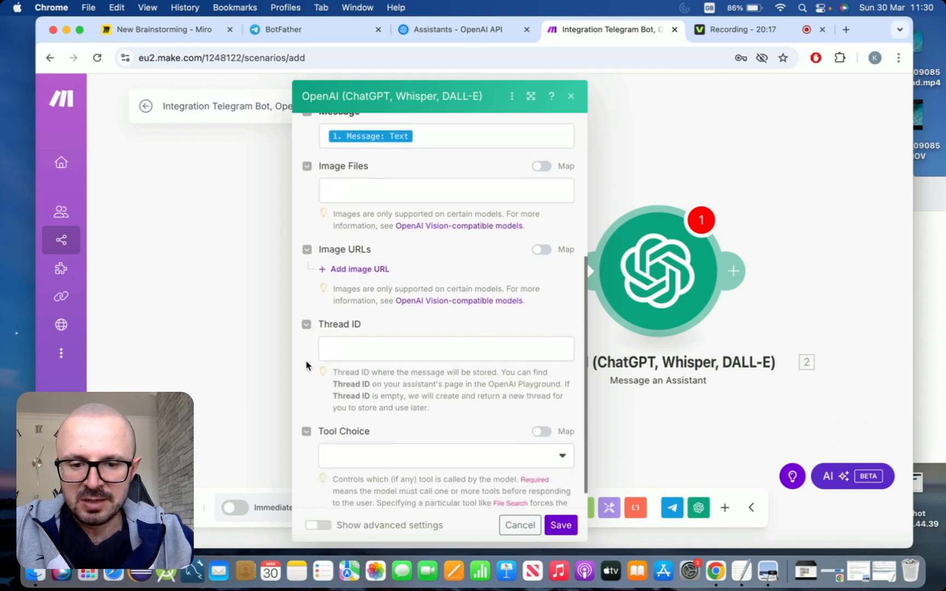
scroll(305, 363, "up", 3)
scroll(305, 365, "up", 3)
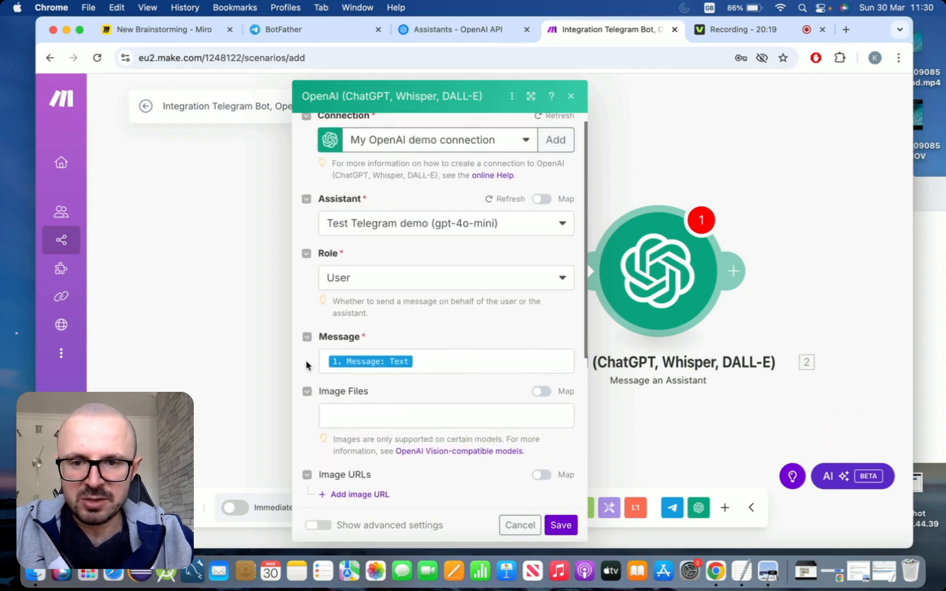
scroll(306, 364, "down", 5)
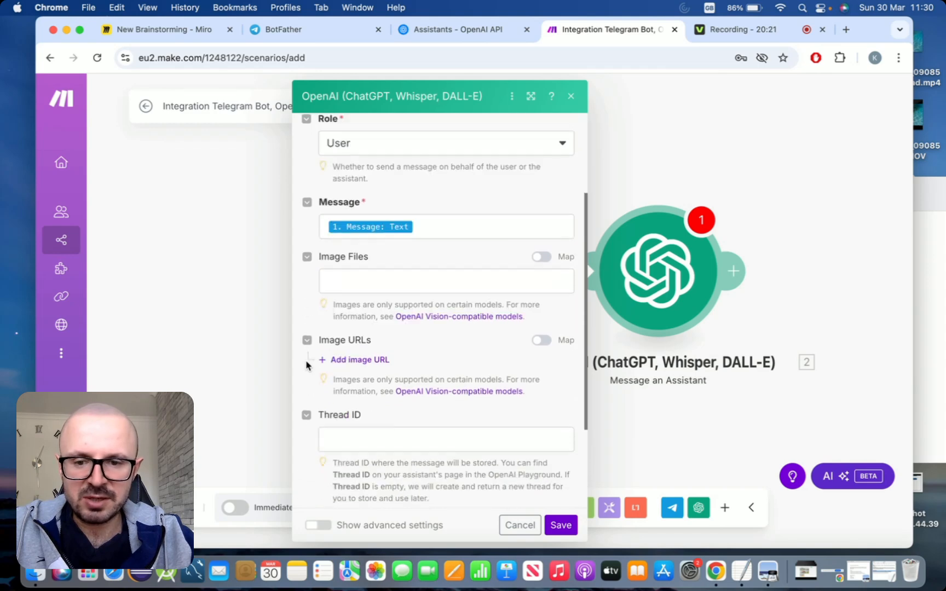
left_click(561, 525)
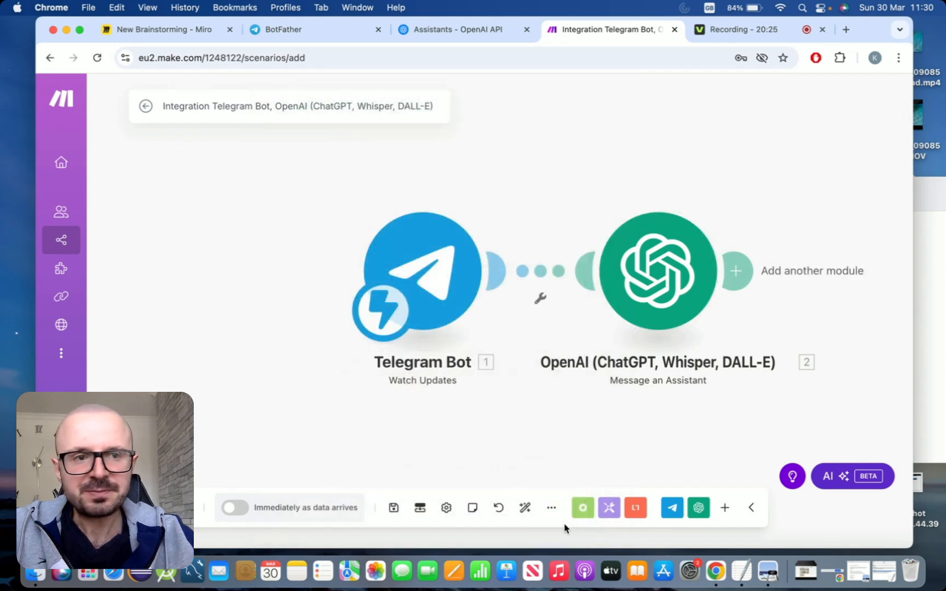
Add a Telegram Bot 'Send a Text Message or a Reply' module after the OpenAI module
left_click_drag(642, 185, 472, 197)
scroll(494, 182, "down", 3)
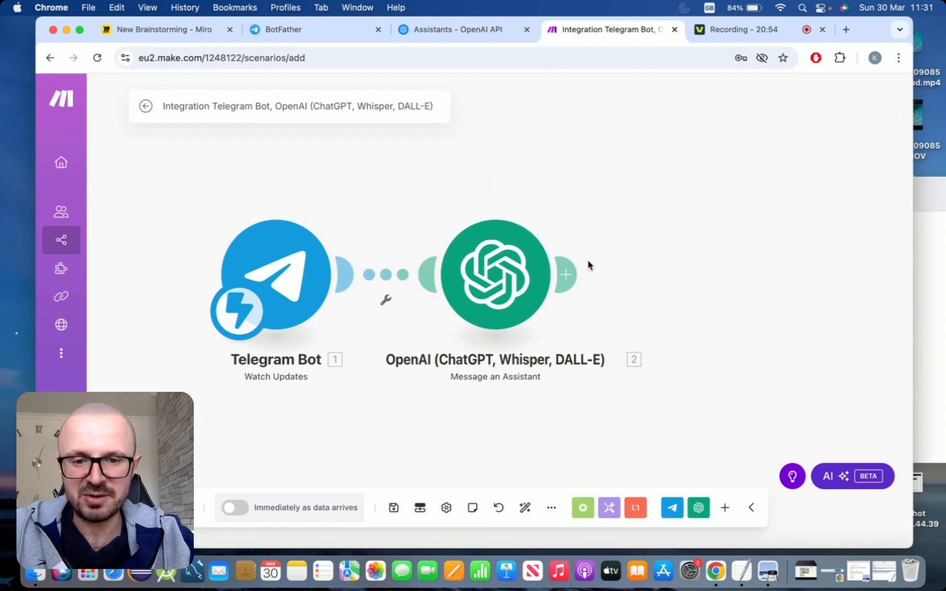
left_click(565, 274)
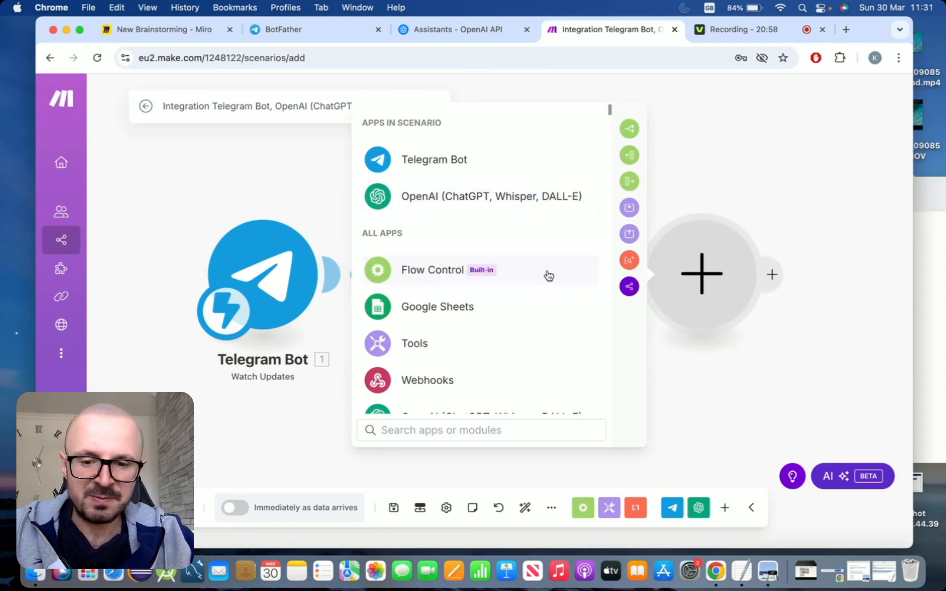
type("telegram")
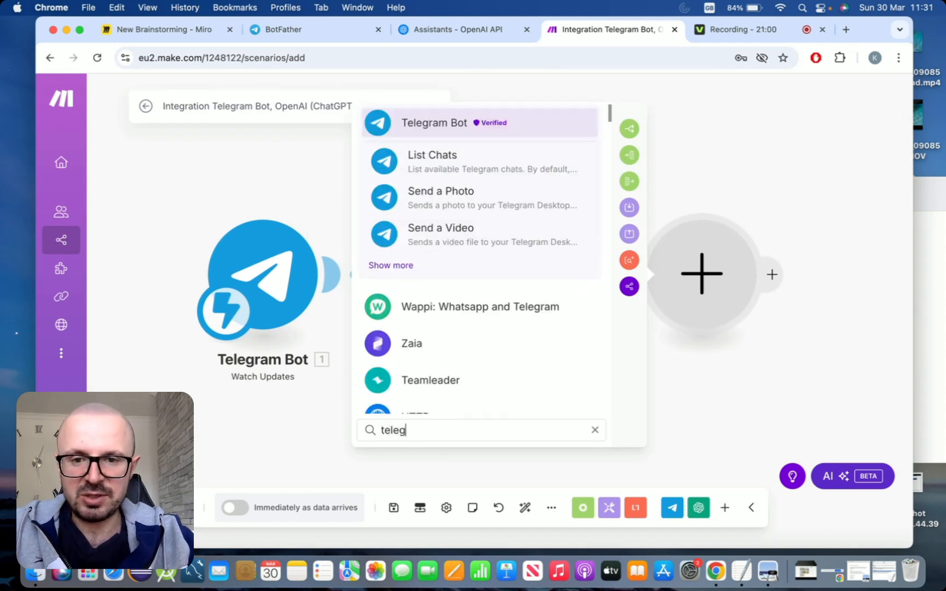
left_click(405, 265)
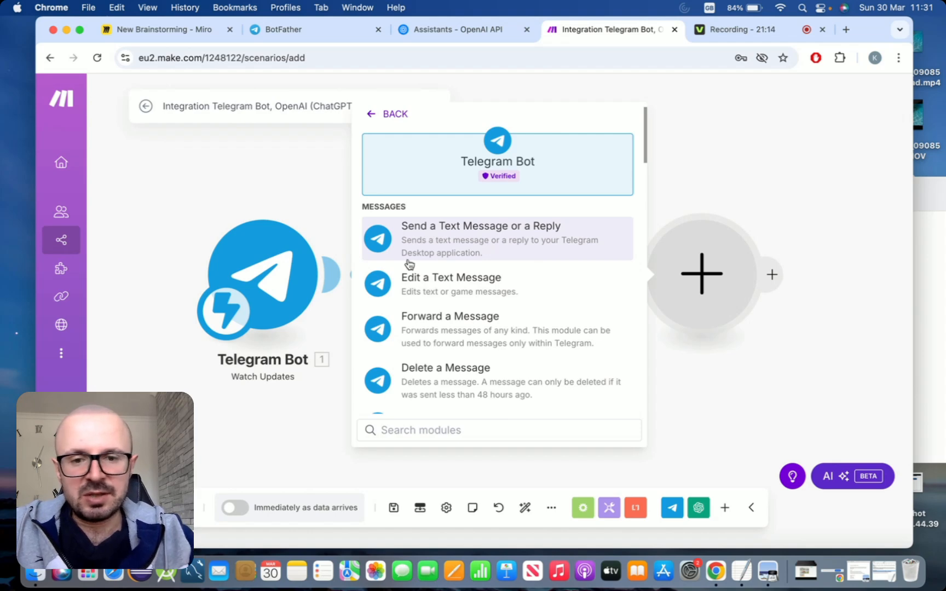
left_click(470, 229)
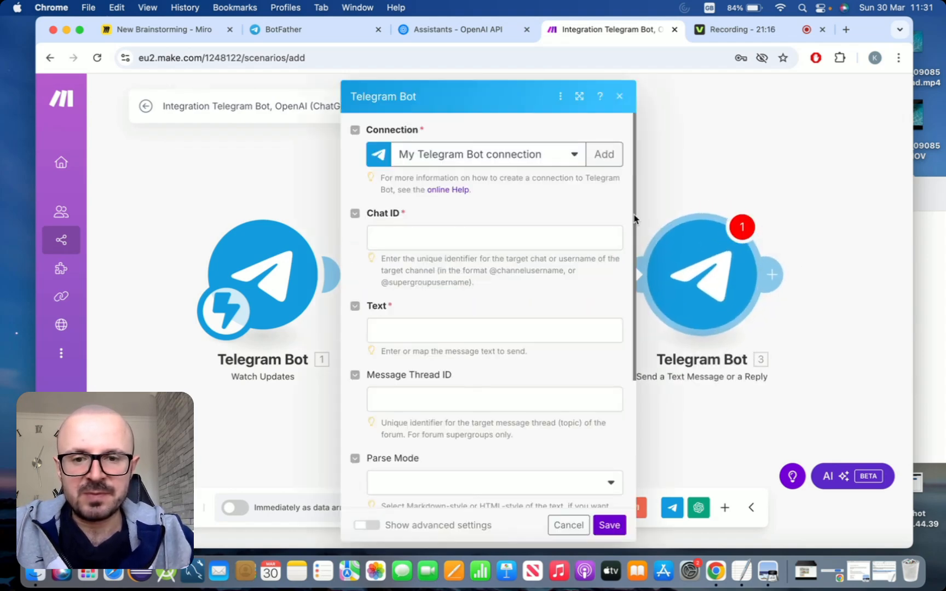
Select My Telegram Bot demo connection and map the trigger's Message Chat ID into the Chat ID field
left_click(574, 155)
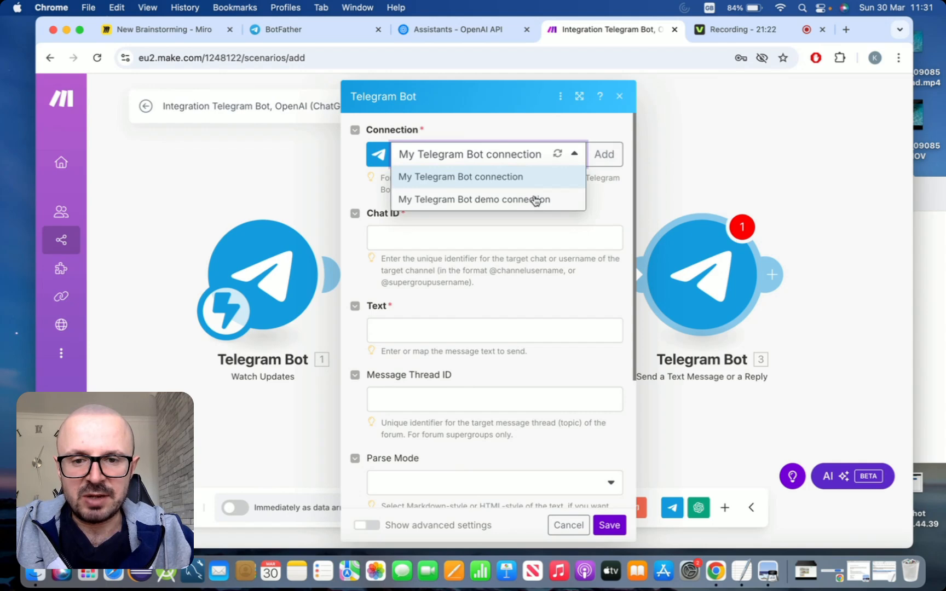
left_click(536, 200)
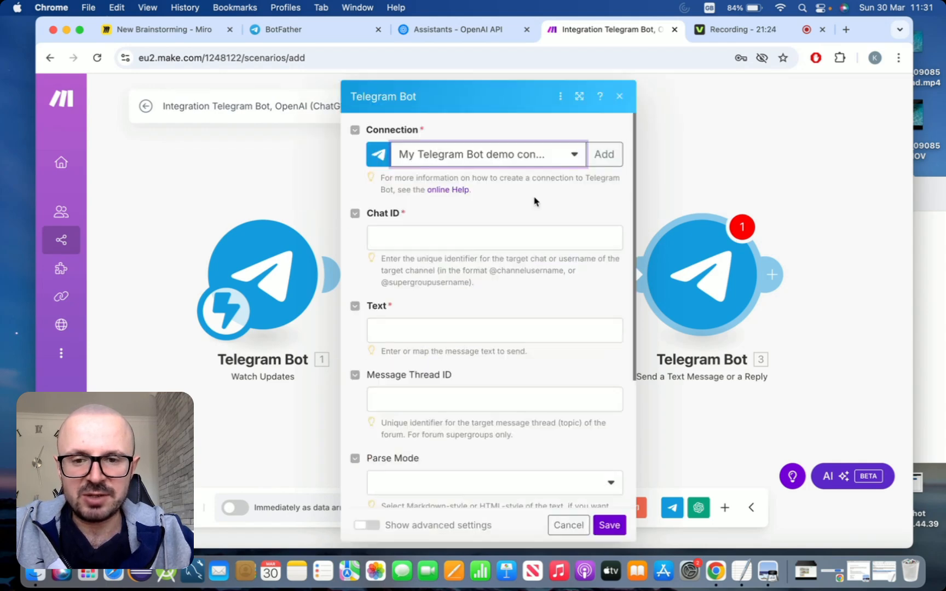
left_click(503, 240)
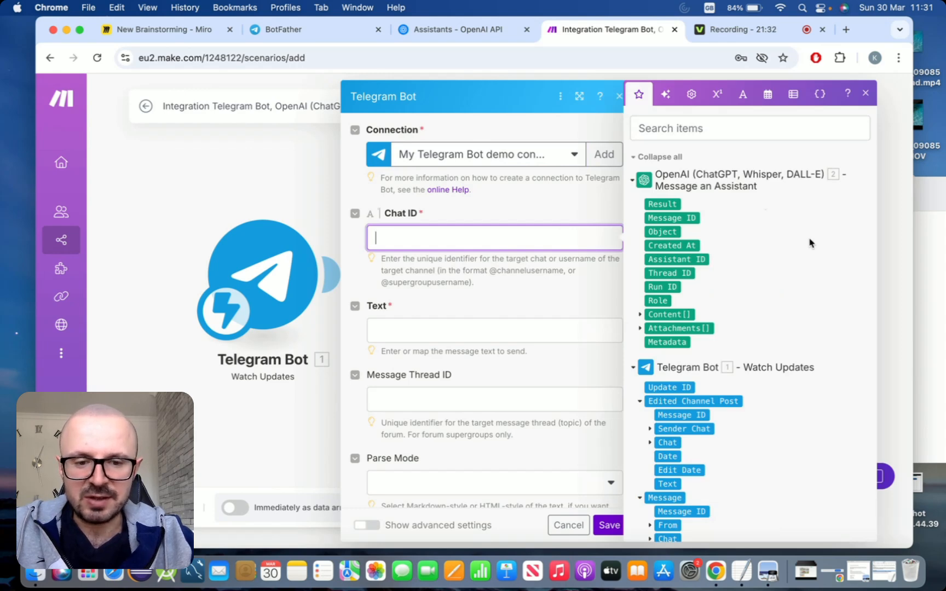
scroll(810, 243, "down", 5)
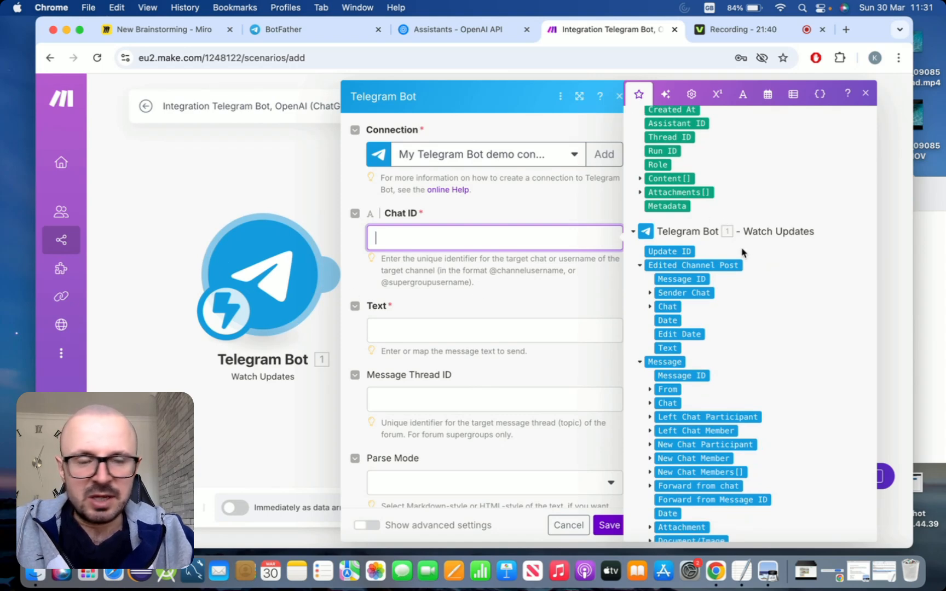
scroll(743, 252, "down", 2)
scroll(742, 253, "down", 4)
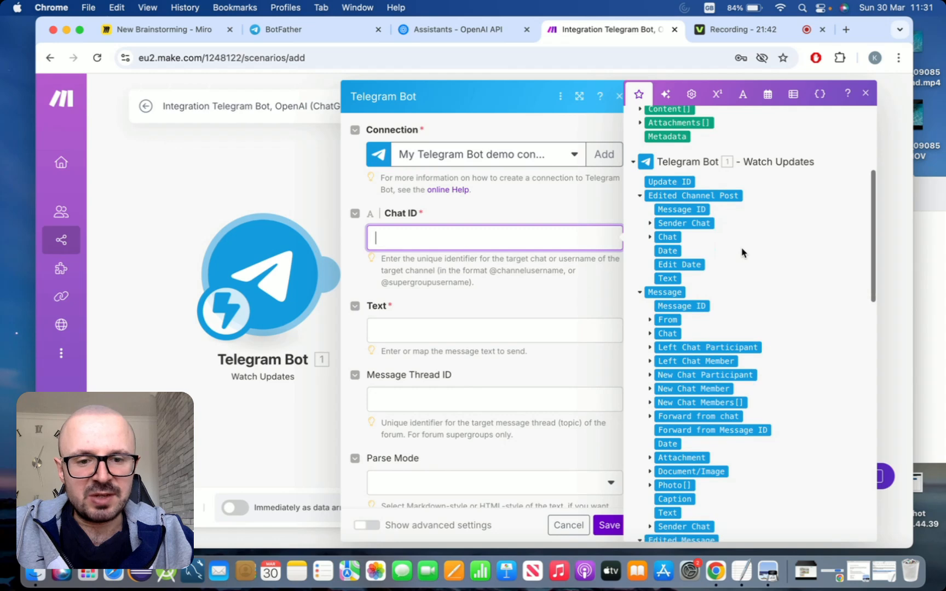
scroll(742, 252, "down", 2)
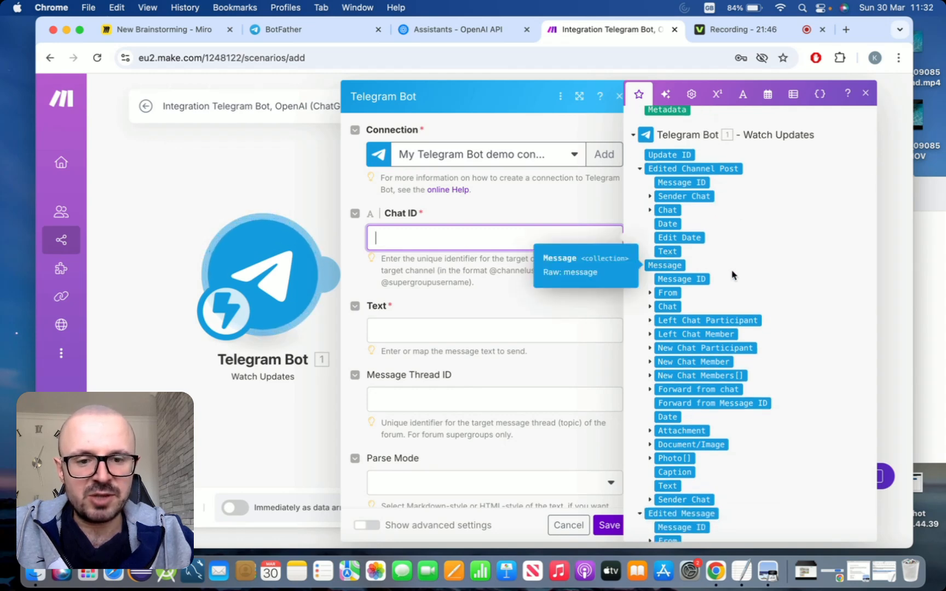
scroll(734, 275, "down", 2)
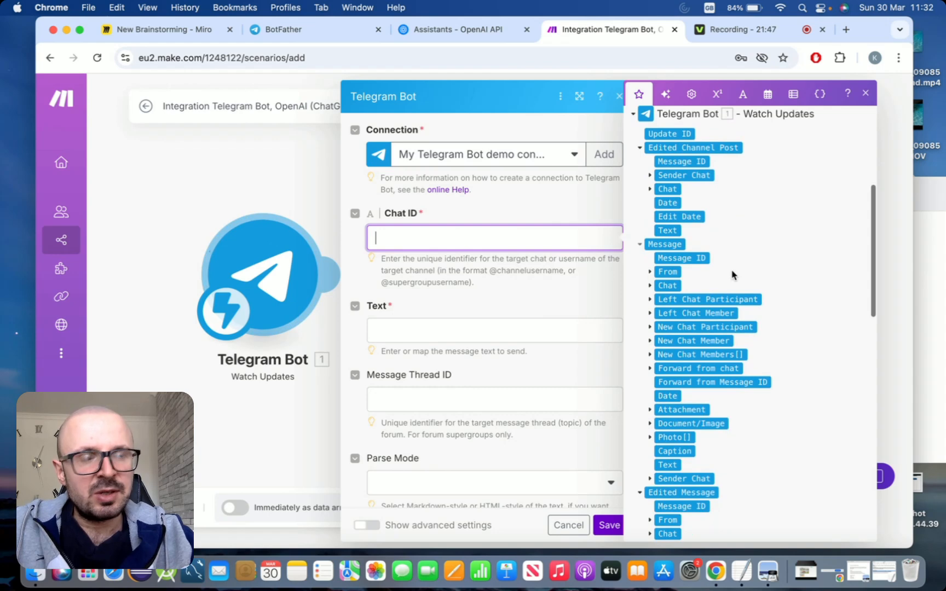
left_click(649, 286)
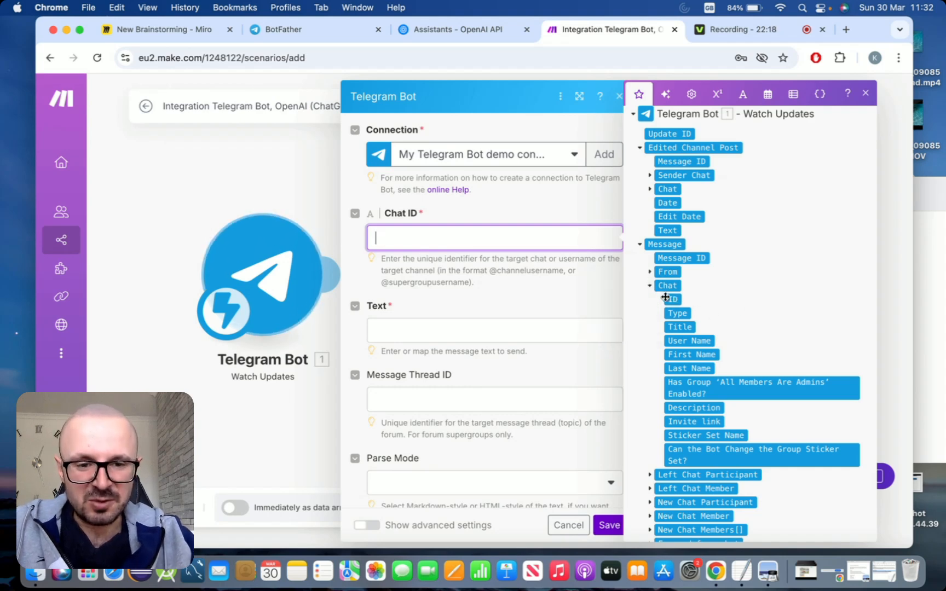
left_click(674, 301)
left_click(674, 301)
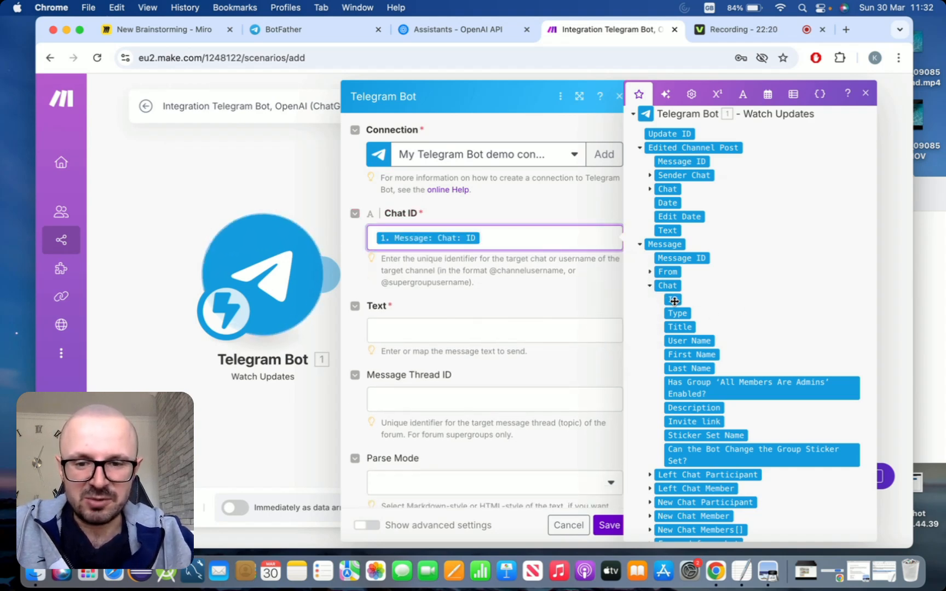
Map the OpenAI module's Result into the Text field
left_click(479, 335)
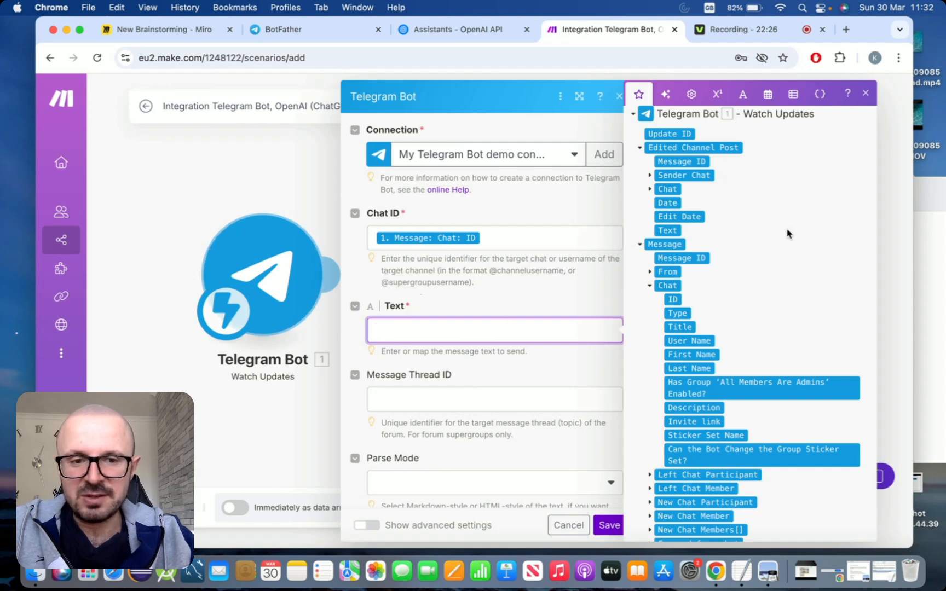
scroll(788, 233, "up", 4)
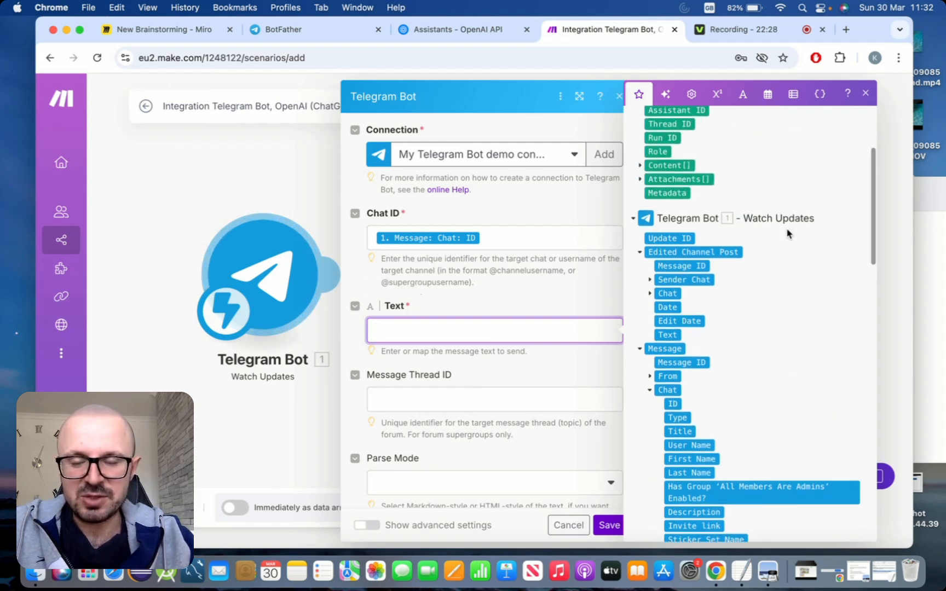
scroll(788, 233, "up", 5)
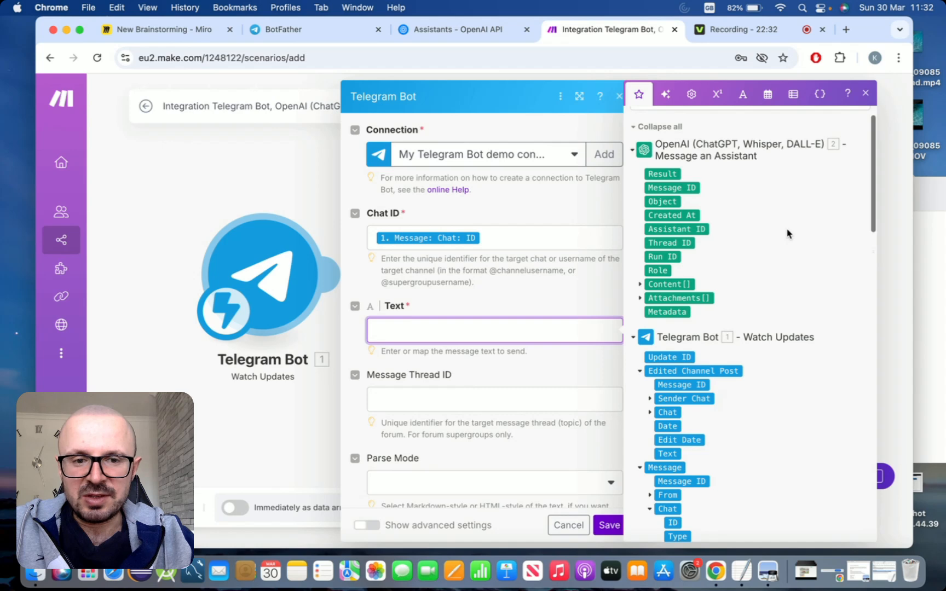
scroll(788, 234, "up", 1)
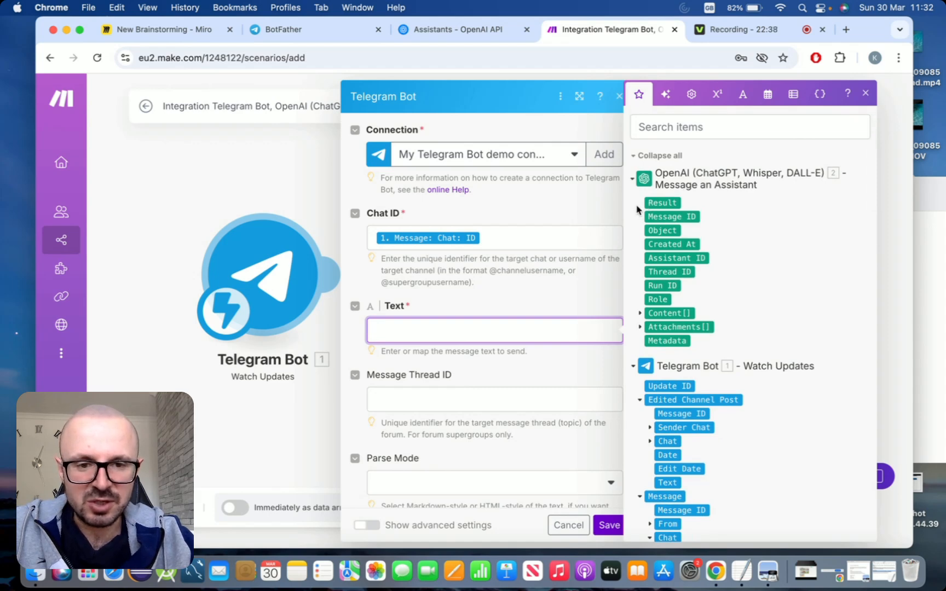
left_click(670, 202)
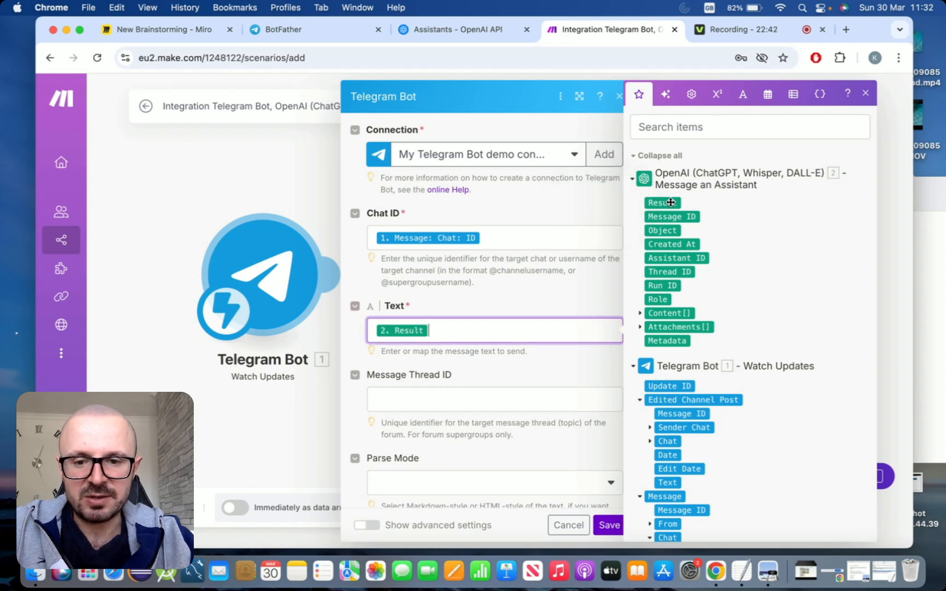
Review the remaining Telegram send-message fields and save the module
left_click(575, 291)
scroll(598, 289, "down", 5)
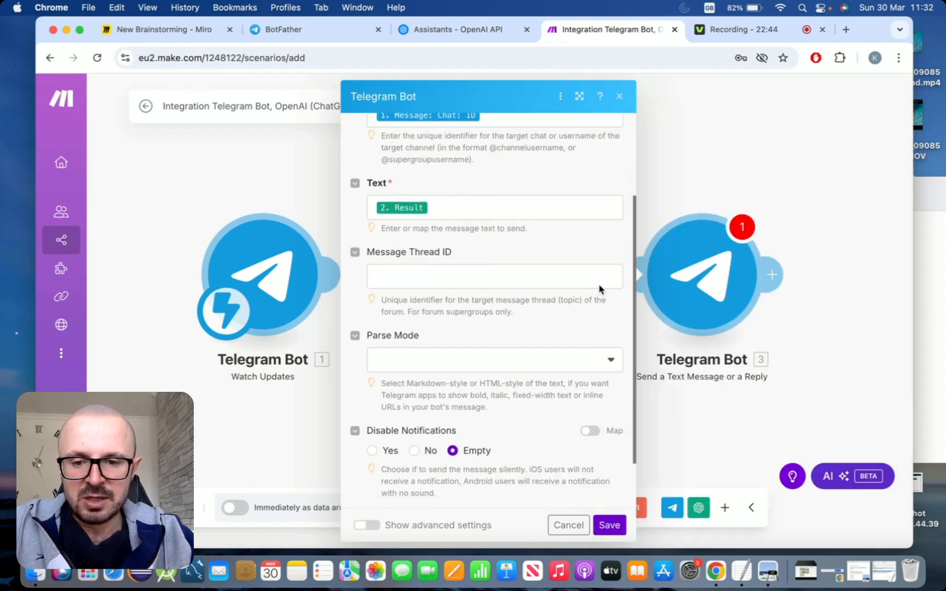
scroll(599, 289, "up", 5)
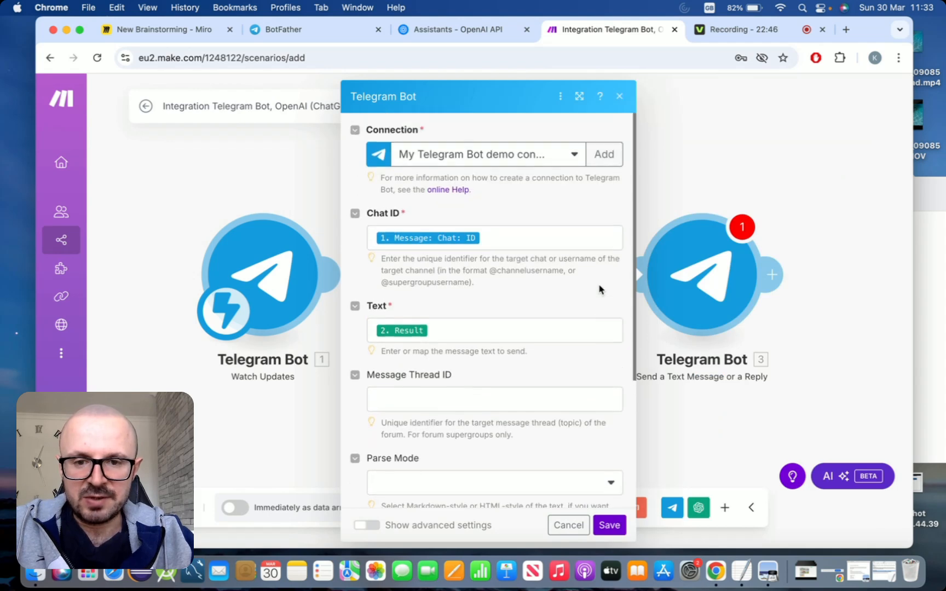
scroll(599, 289, "down", 5)
scroll(604, 490, "down", 1)
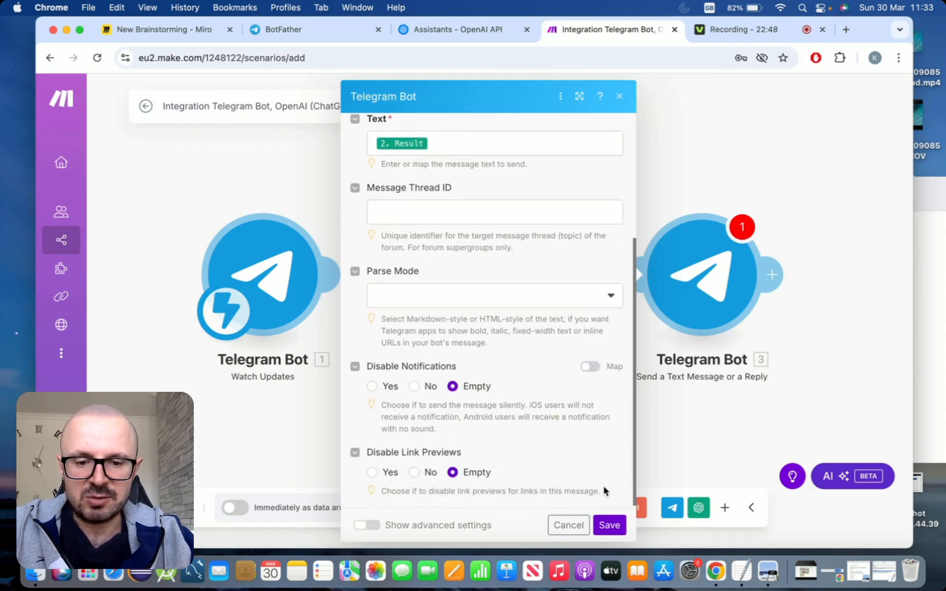
left_click(608, 525)
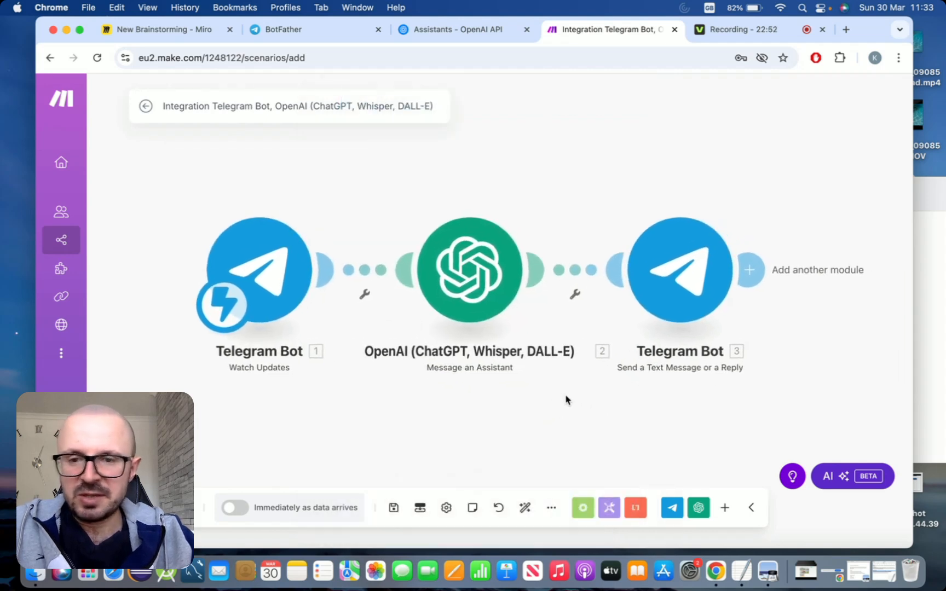
Run the scenario once and open the new bot's chat from the link in the BotFather message
left_click_drag(571, 403, 568, 402)
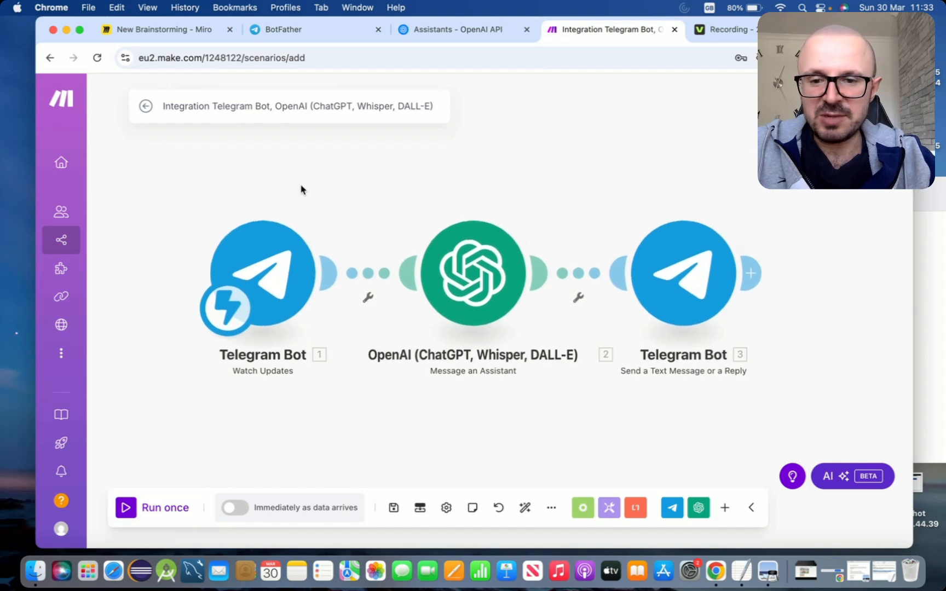
left_click(126, 508)
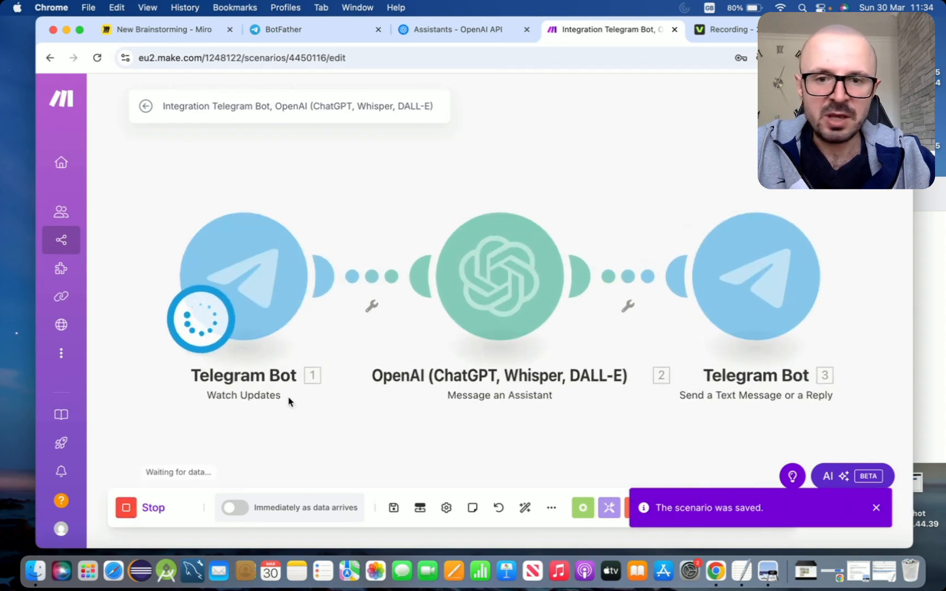
left_click(309, 31)
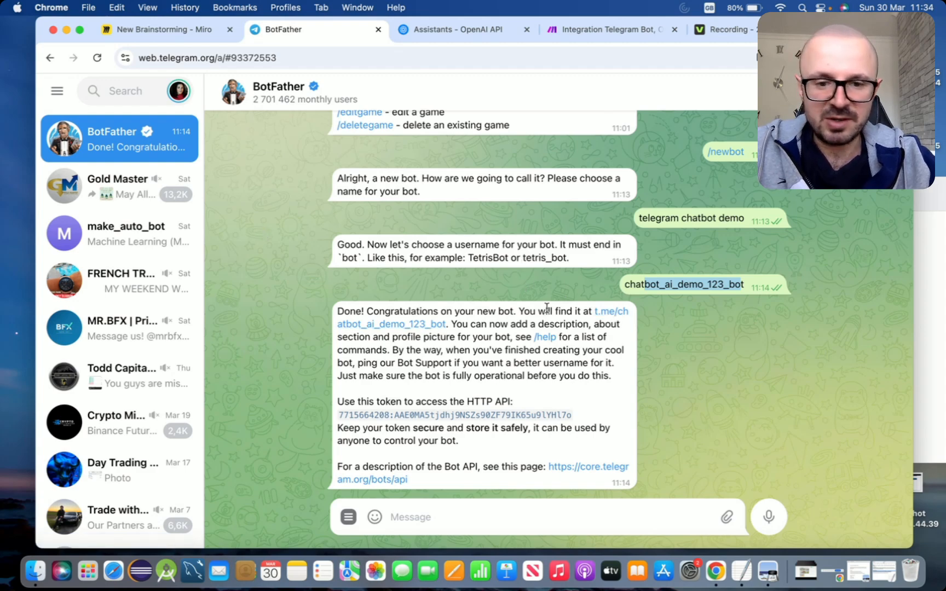
left_click(604, 318)
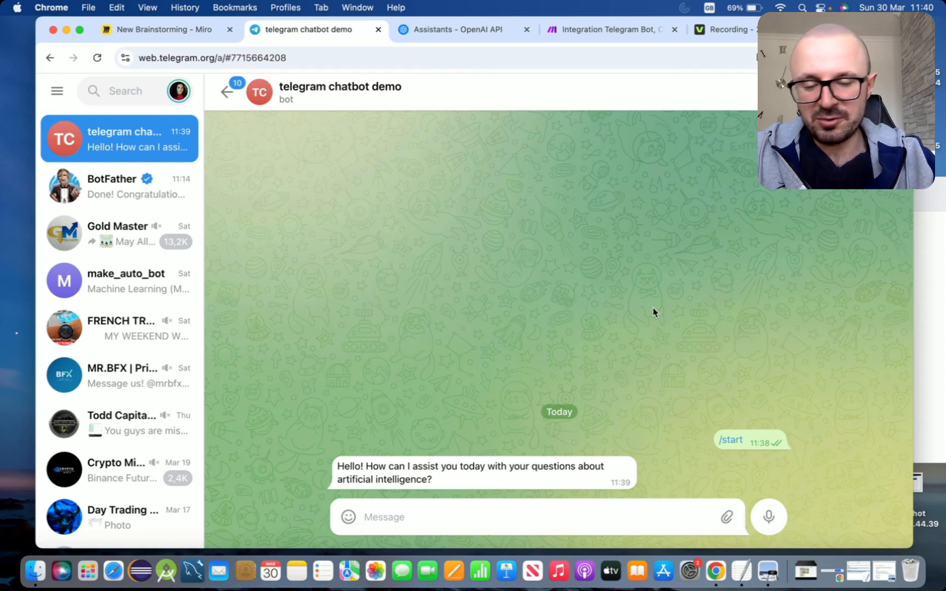
Inspect the run's input and output bundles of each of the three modules in the scenario
left_click(620, 38)
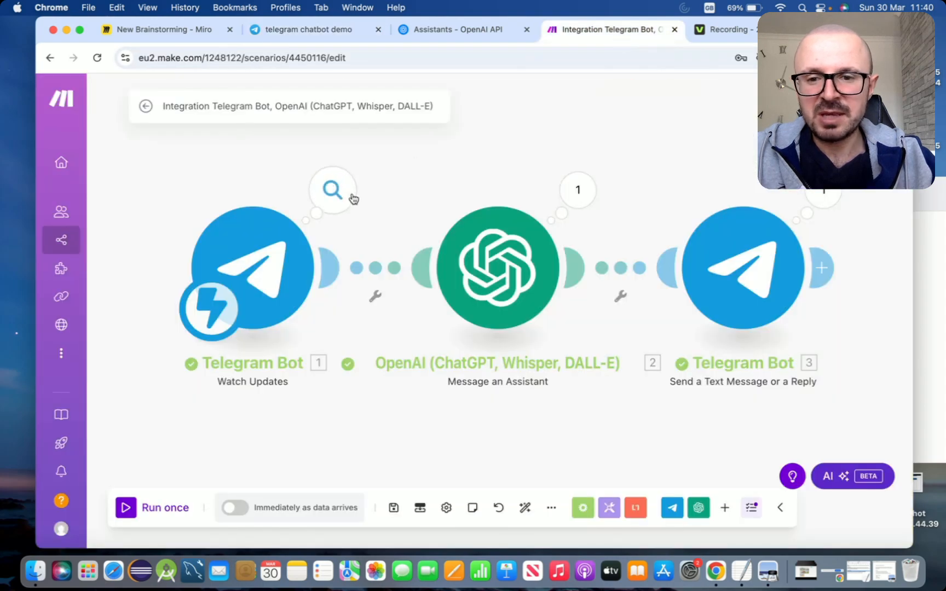
left_click(333, 190)
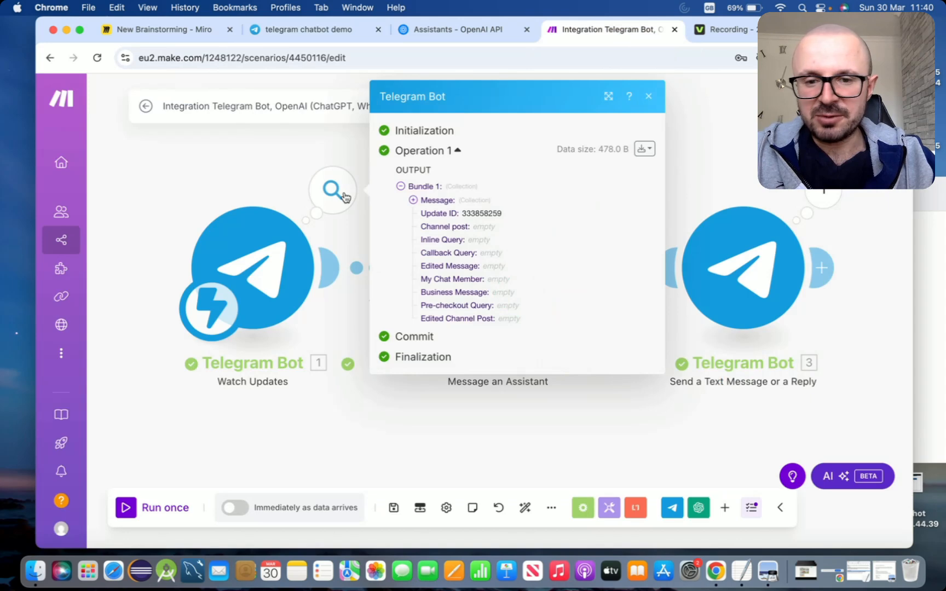
left_click(413, 201)
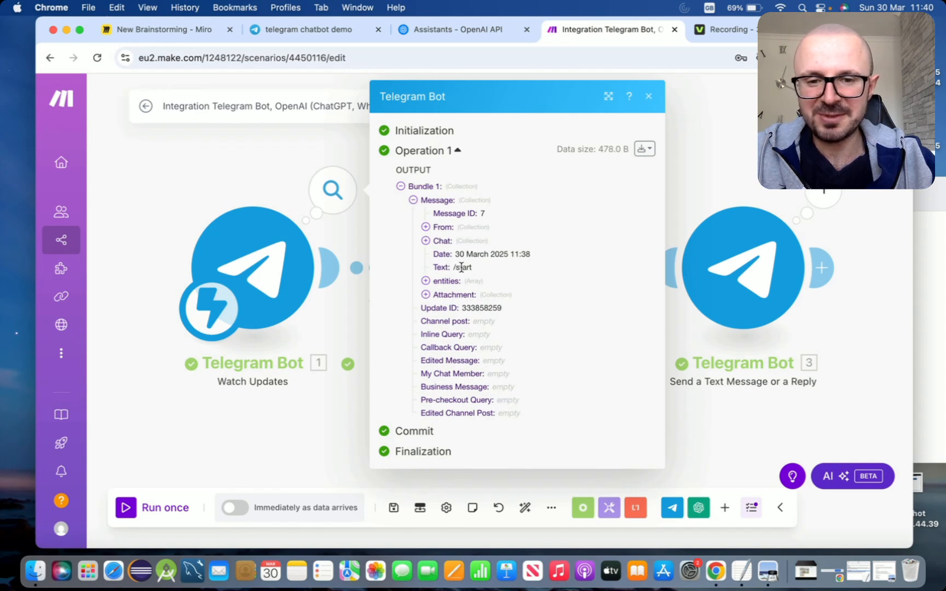
left_click(649, 98)
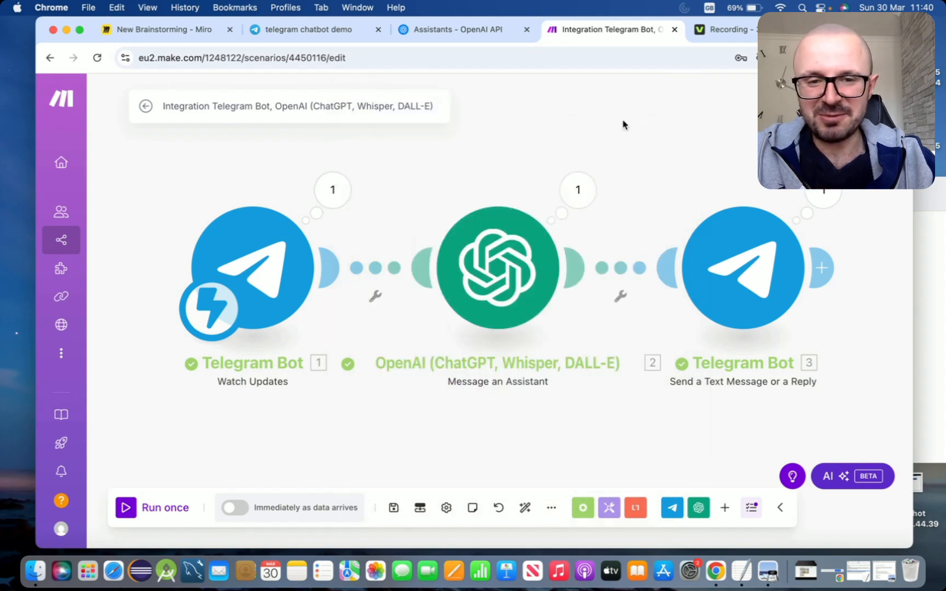
left_click(577, 190)
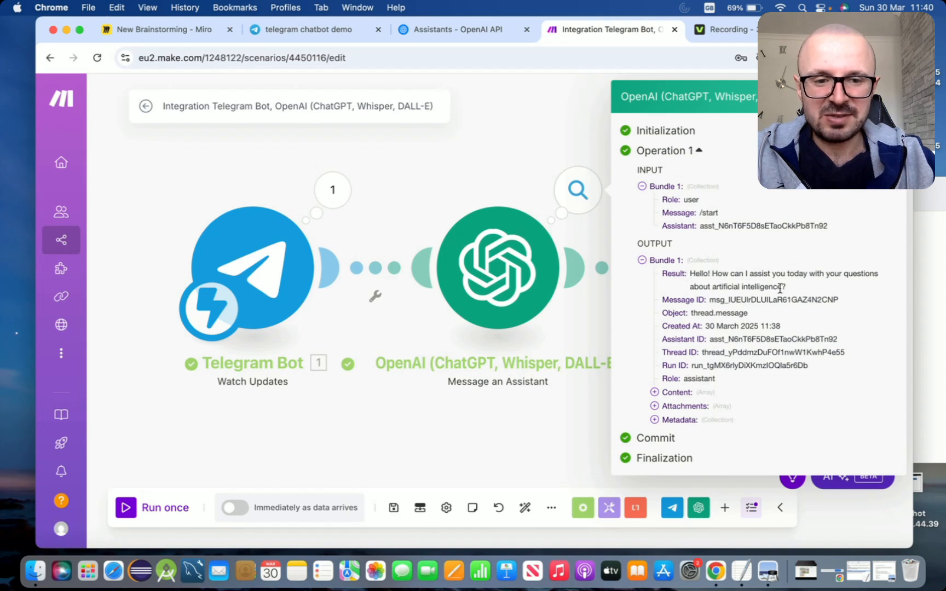
left_click_drag(791, 289, 687, 276)
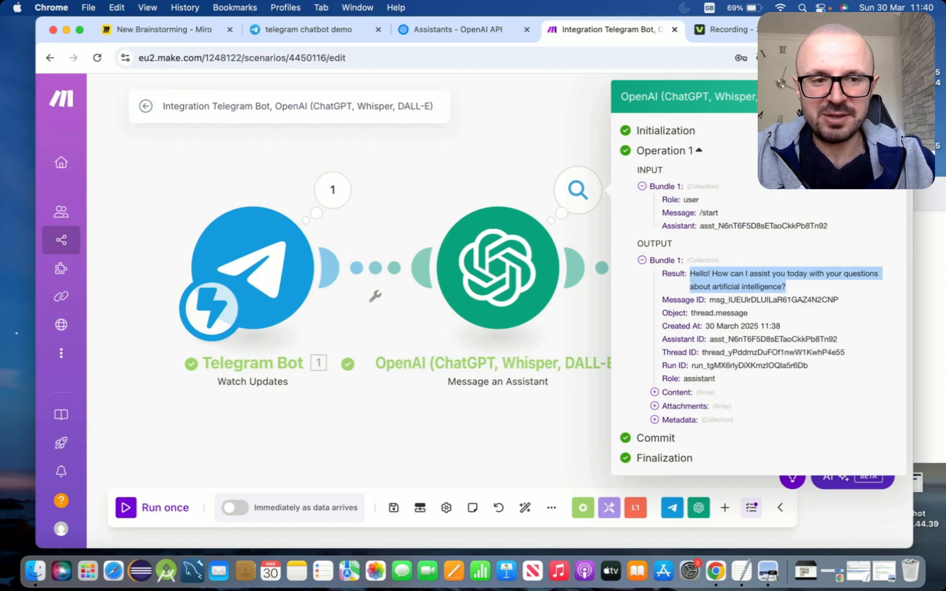
left_click(833, 191)
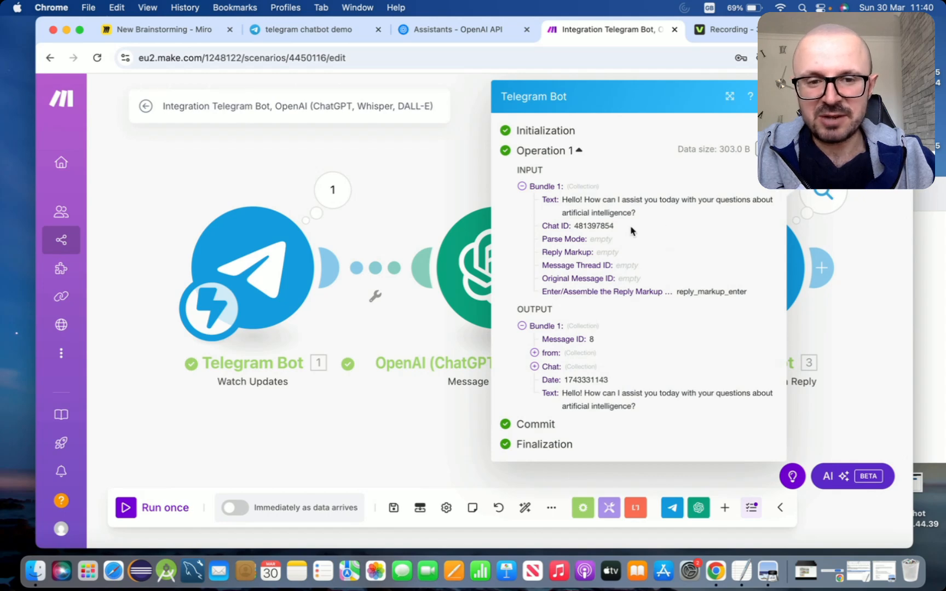
left_click(770, 96)
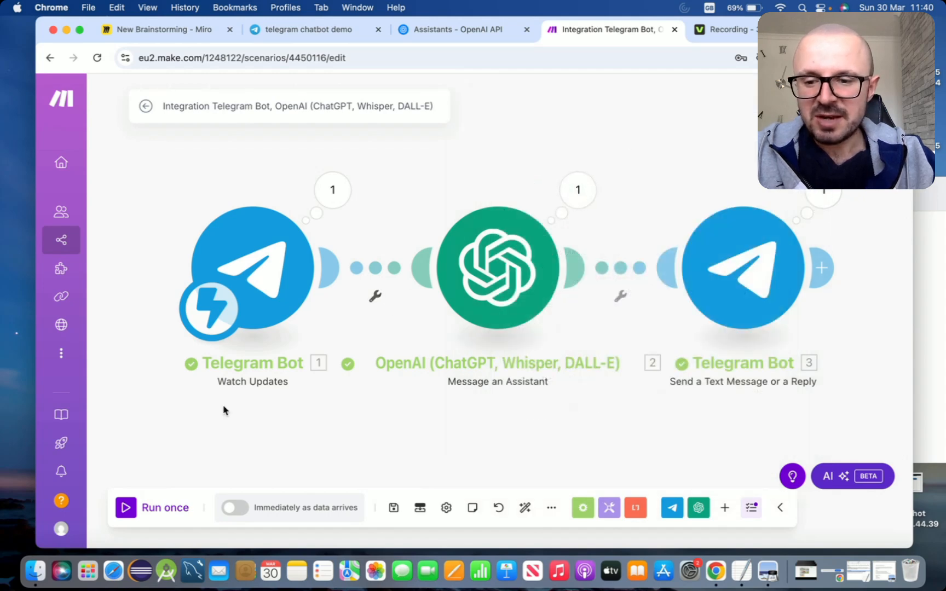
Run the scenario once, then send the bot the message "what is machine learning?" in its Telegram chat
left_click(129, 508)
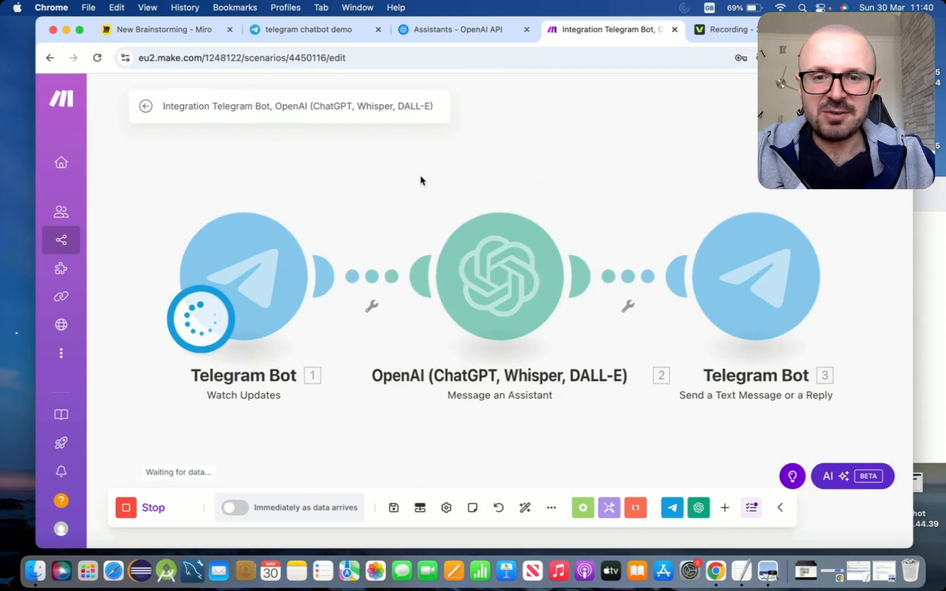
left_click(285, 31)
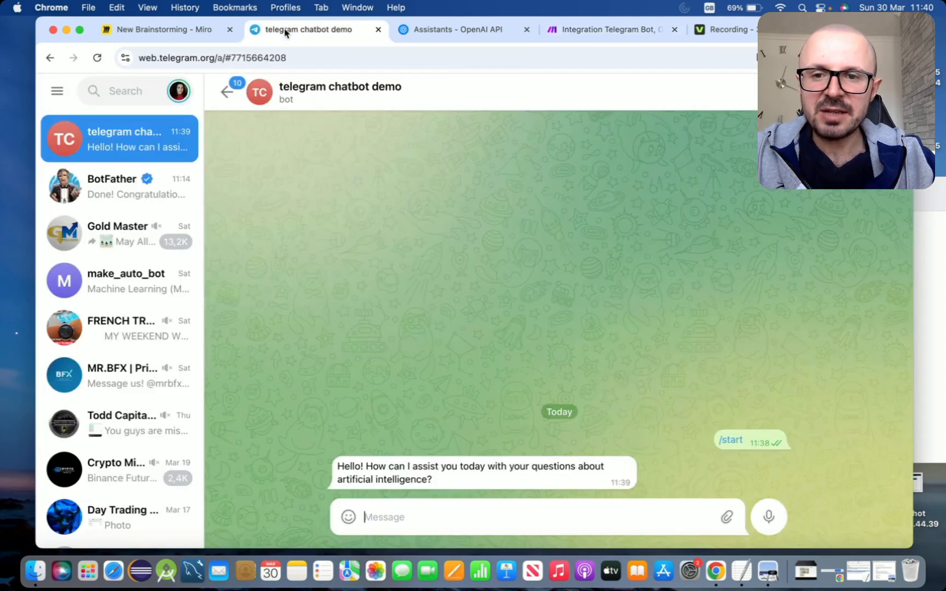
left_click(395, 513)
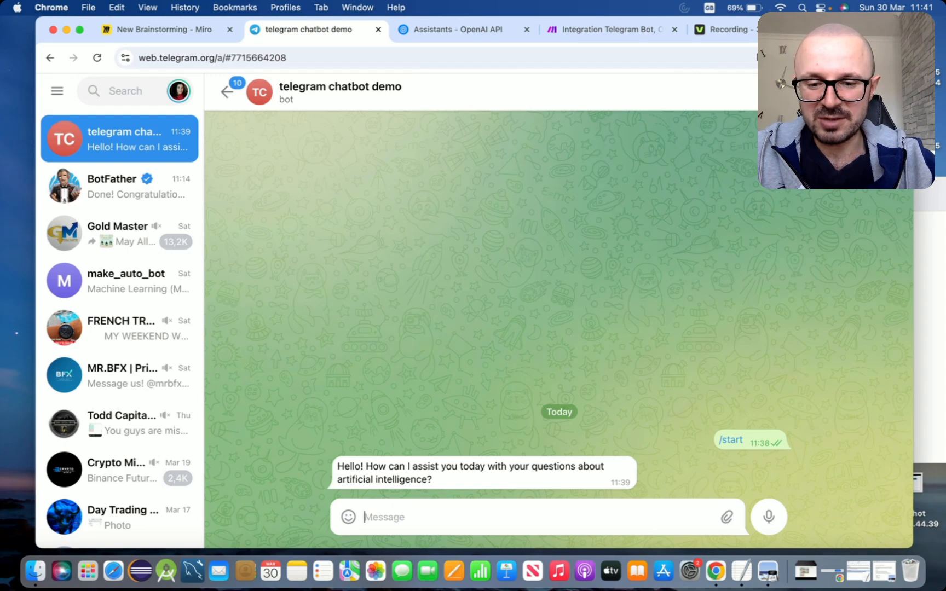
type("what is machi")
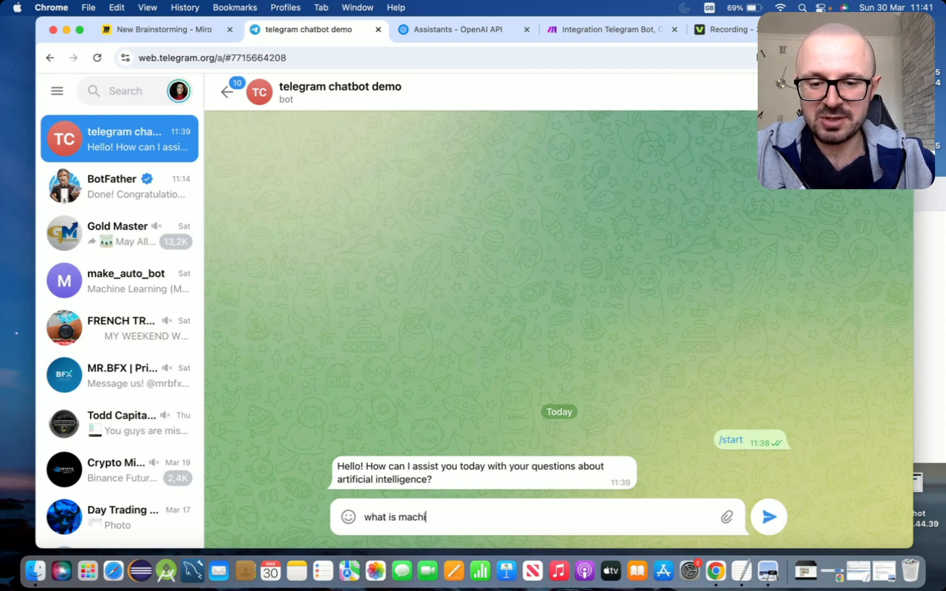
type("ne learning?")
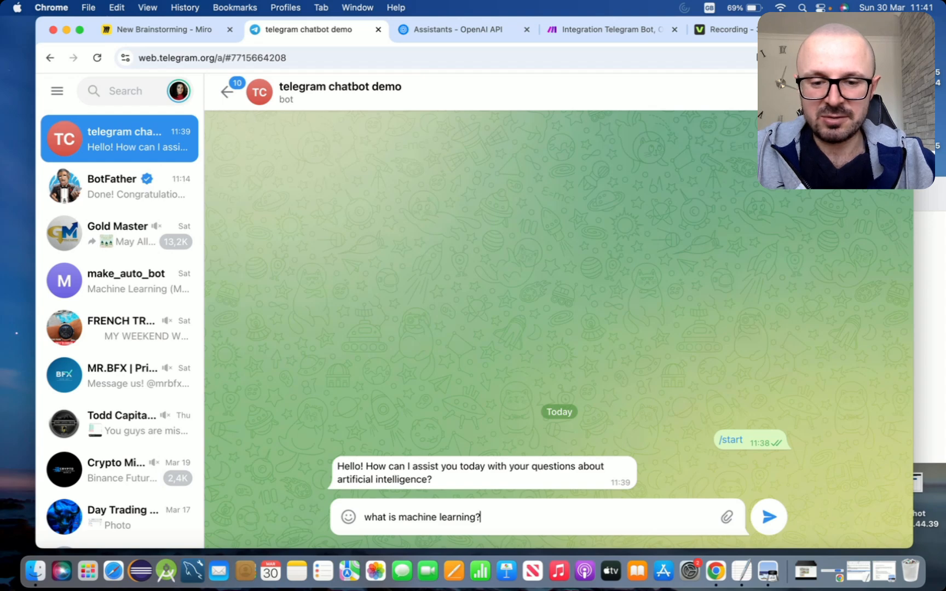
key("Return")
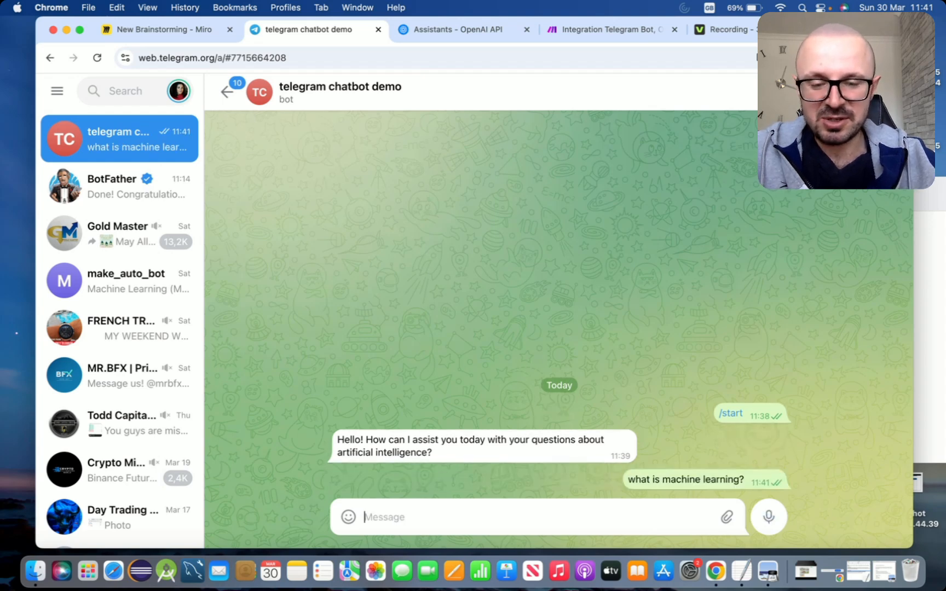